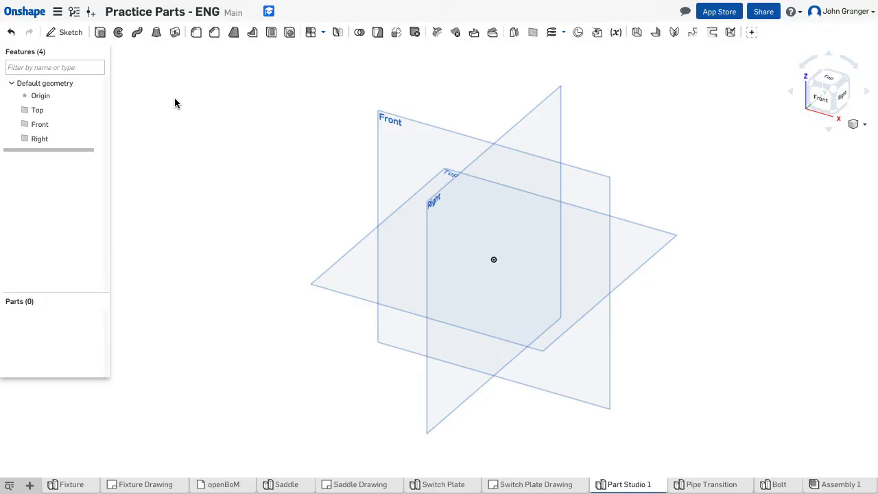
Step: Start a new sketch on the Front plane, viewed face-on
click(63, 32)
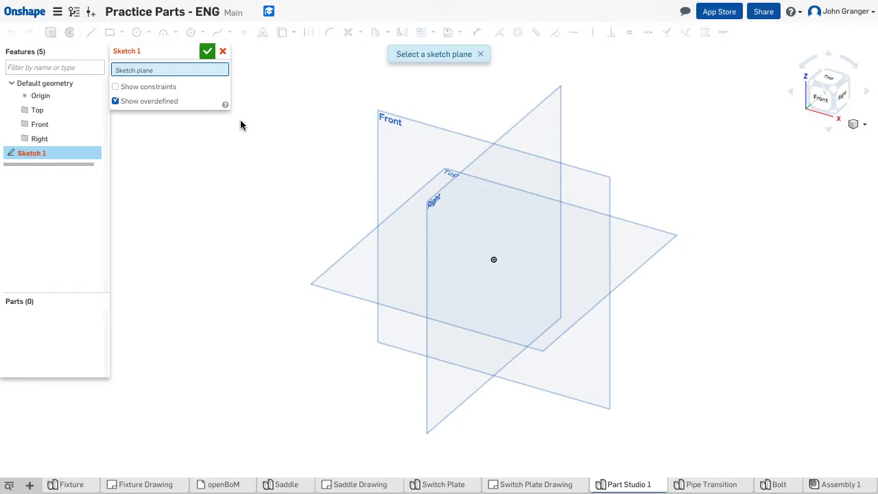
click(396, 171)
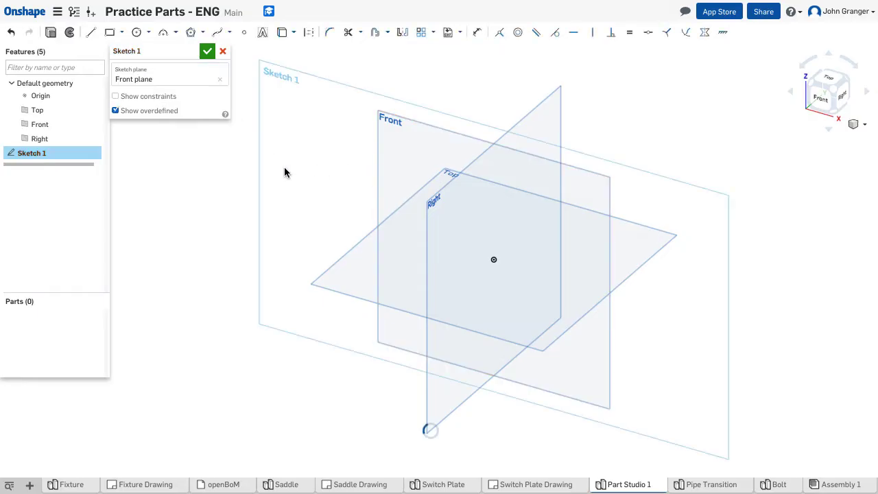
right_click(184, 204)
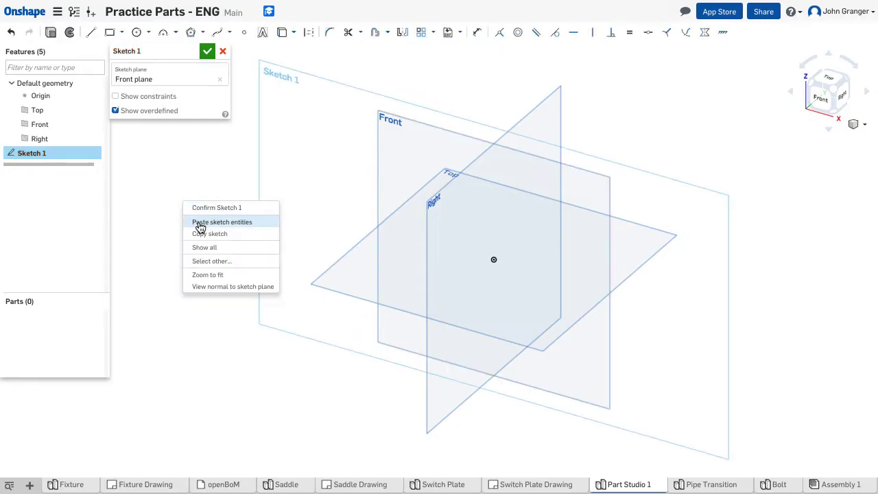
key(Escape)
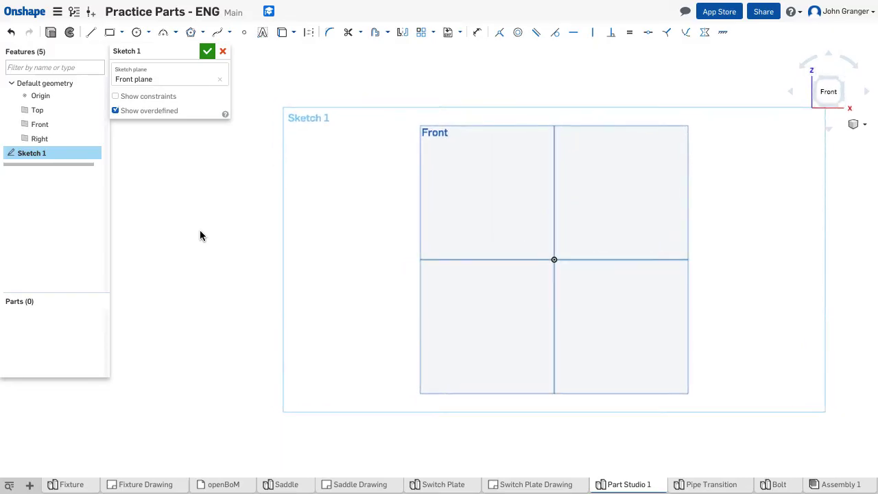
Step: Draw a centre-point rectangle from the origin sized 5 by 3.875
click(122, 32)
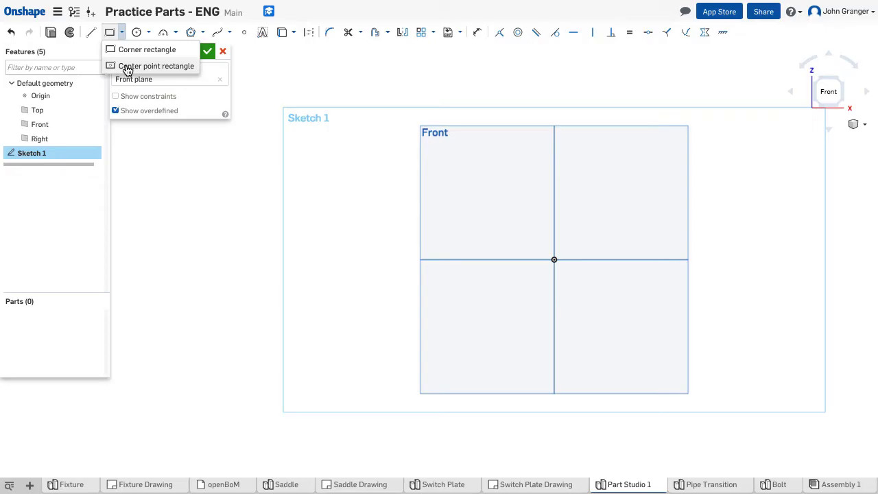
click(128, 66)
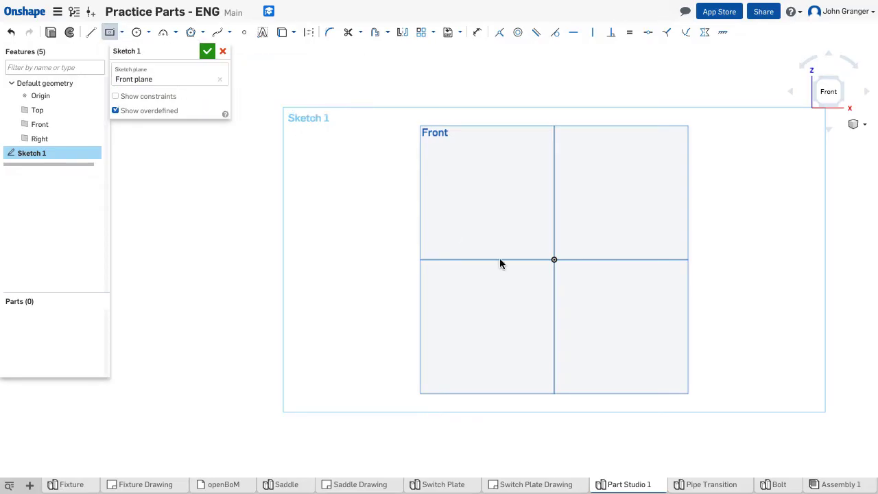
click(554, 260)
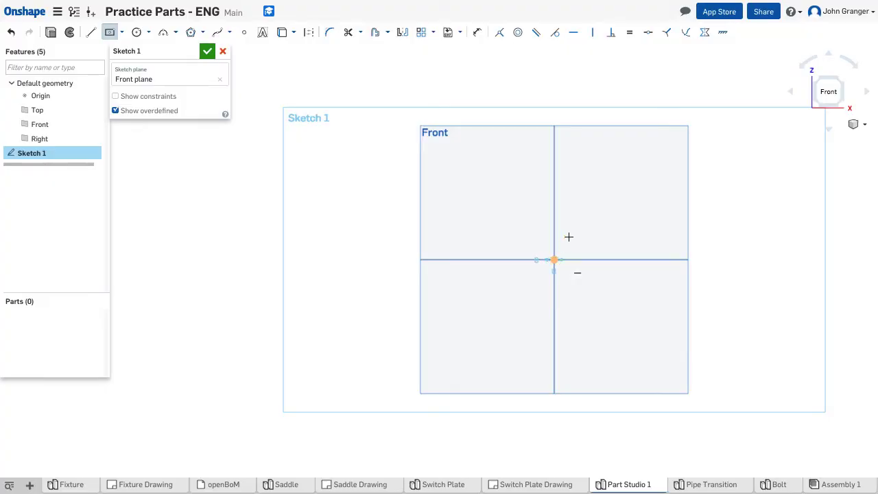
click(626, 163)
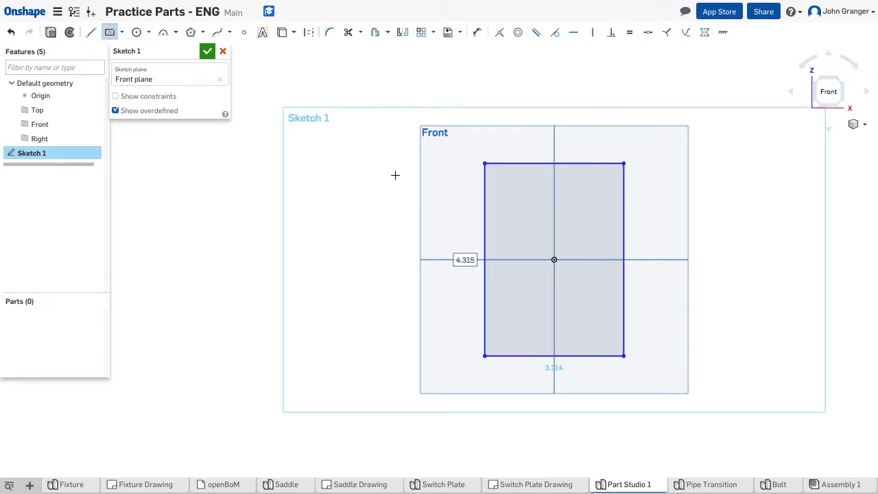
text(5)
key(Return)
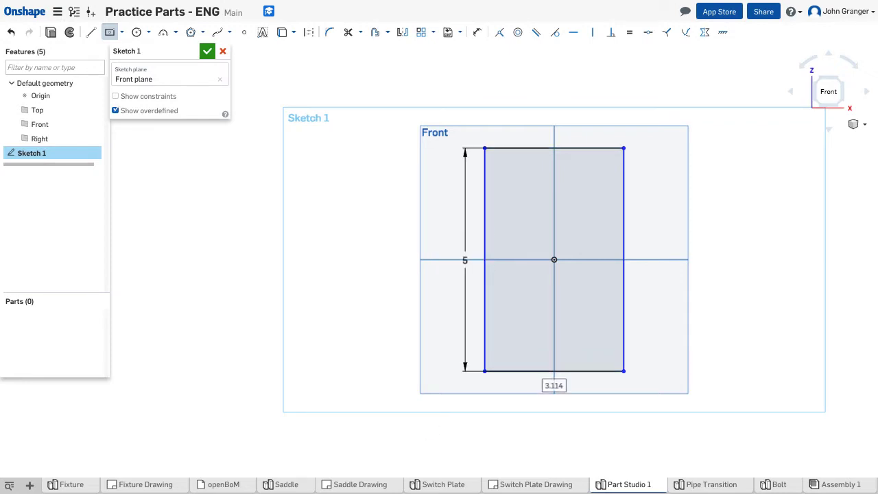
text(3.875)
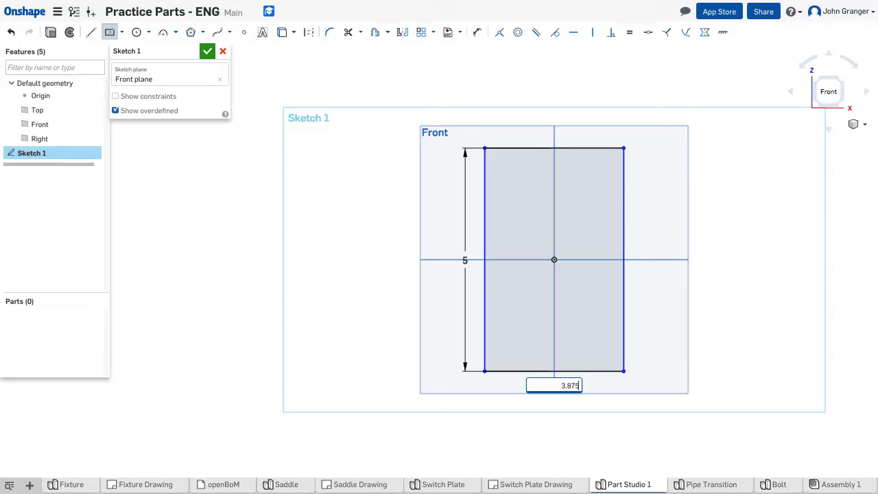
key(Return)
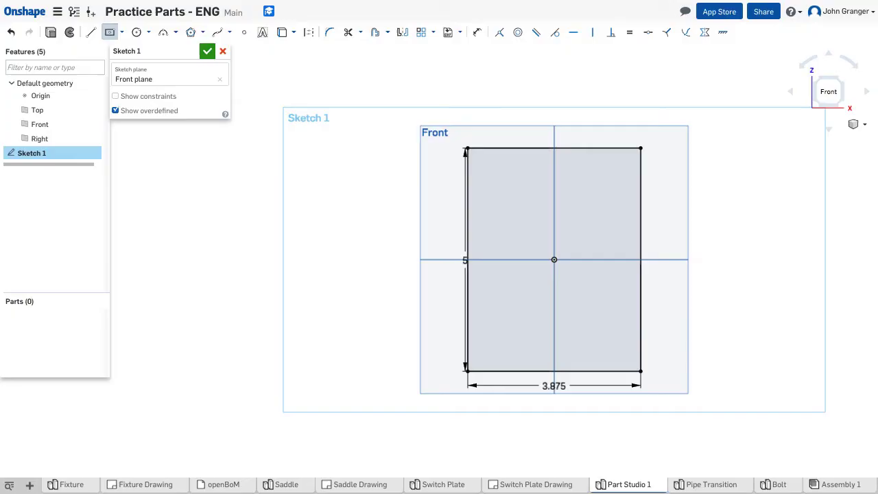
Step: Move the 5 and 3.875 dimensions clear of the rectangle and accept Sketch 1
right_click(415, 258)
click(446, 263)
drag(459, 261, 420, 263)
drag(555, 388, 556, 406)
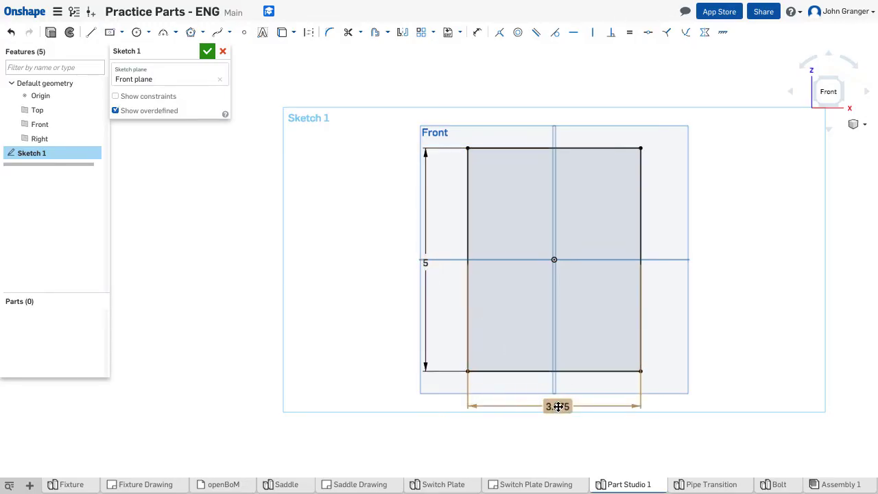
click(206, 53)
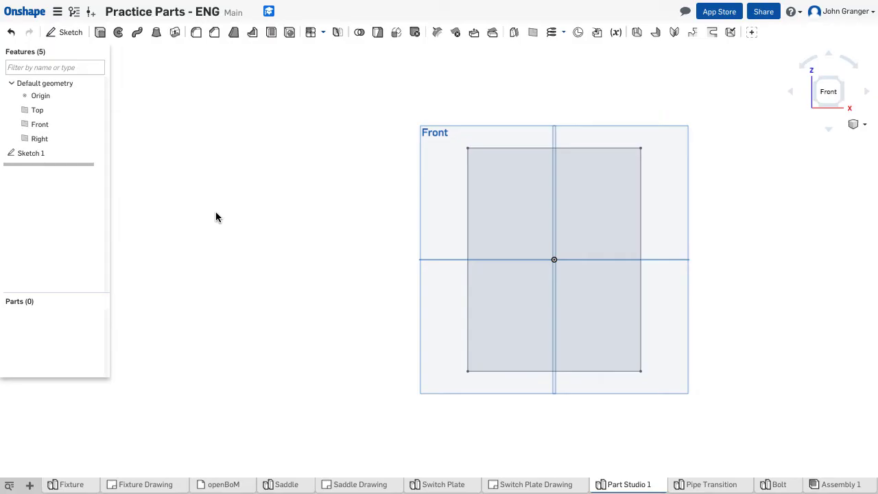
Step: Extrude the Sketch 1 rectangle to a depth of 0.375 in to form Part 1
right_click(194, 182)
click(222, 226)
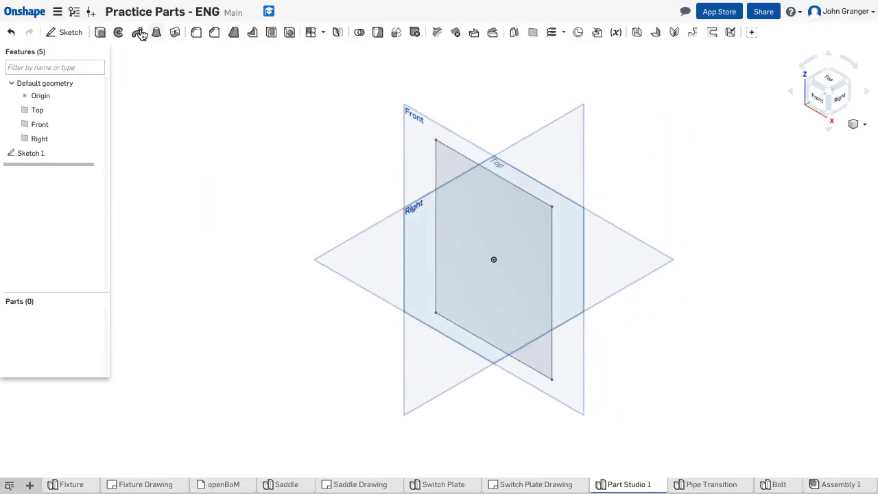
click(101, 35)
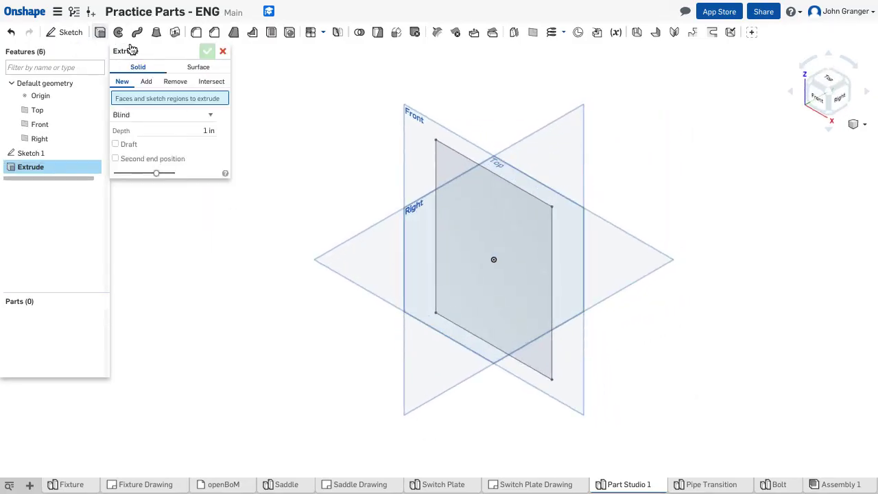
click(462, 206)
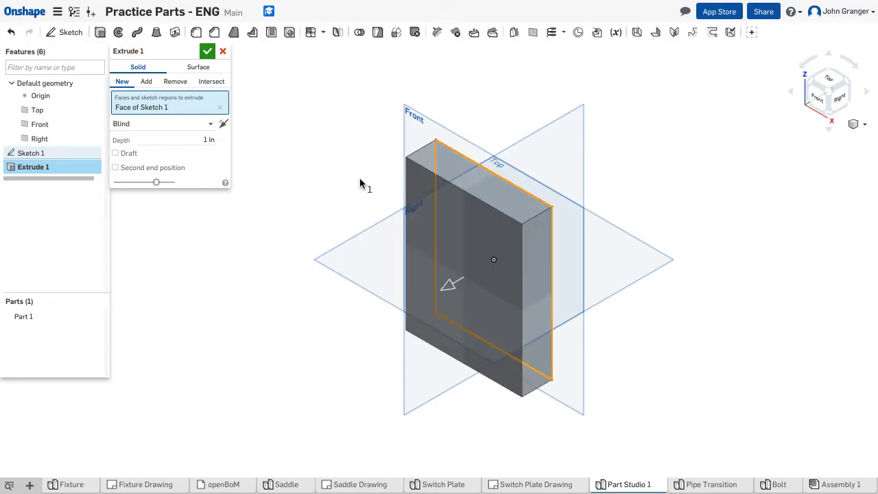
click(195, 139)
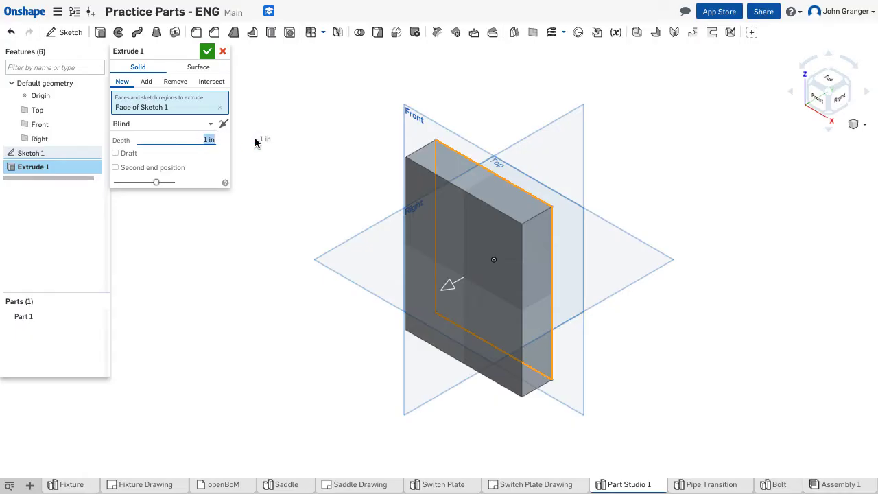
key(BackSpace)
text(.375)
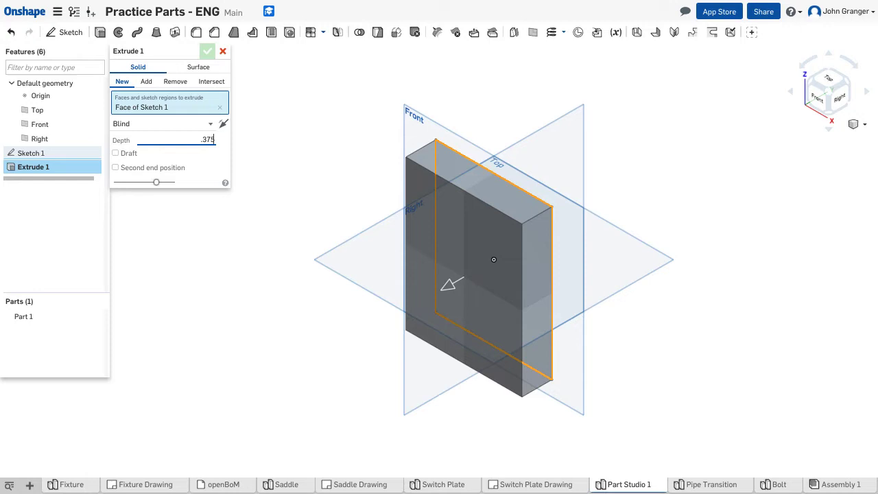
key(Return)
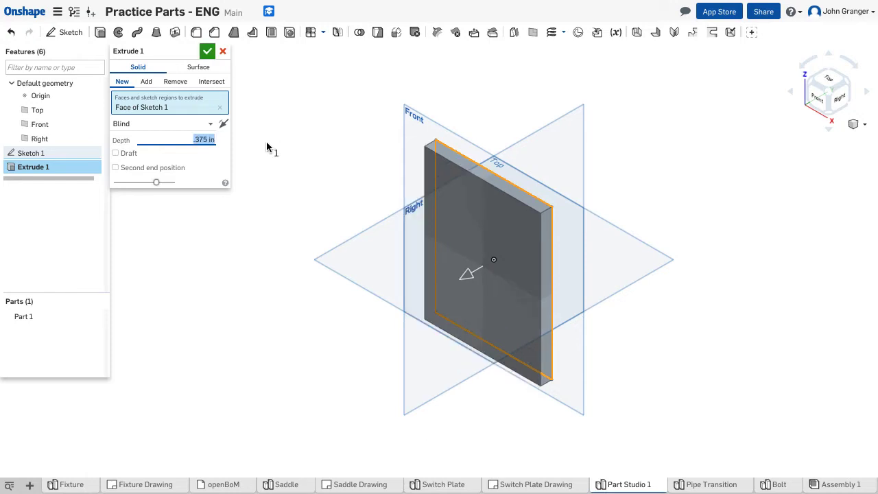
click(208, 54)
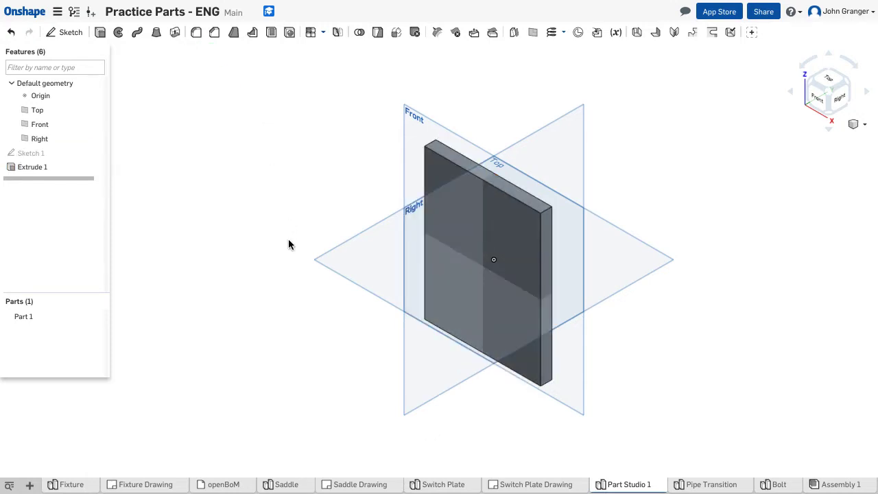
key(shift+1)
right_drag(292, 196, 260, 209)
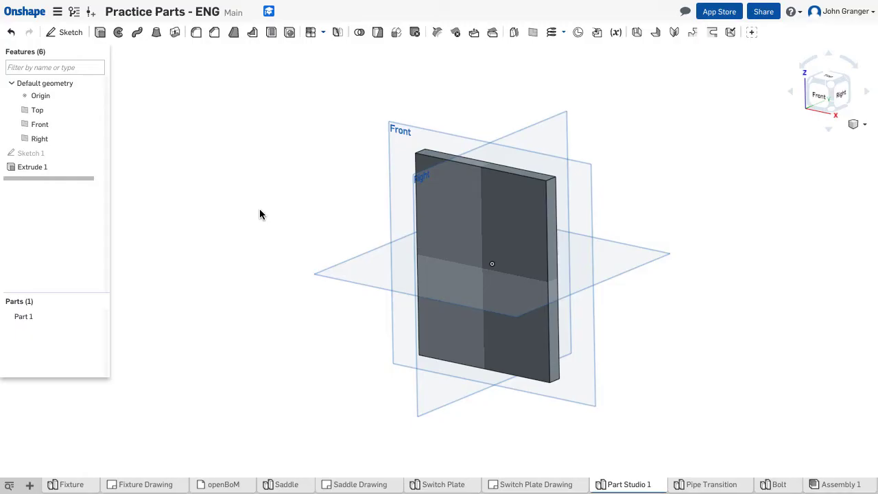
Step: Add a 0.25 in fillet to the edges around the plate's front face
click(197, 33)
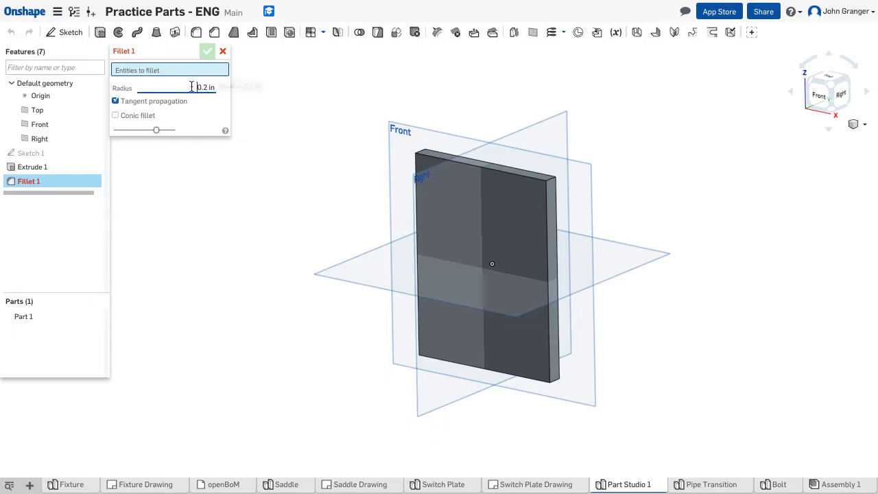
click(219, 88)
key(BackSpace)
text(.25)
key(Return)
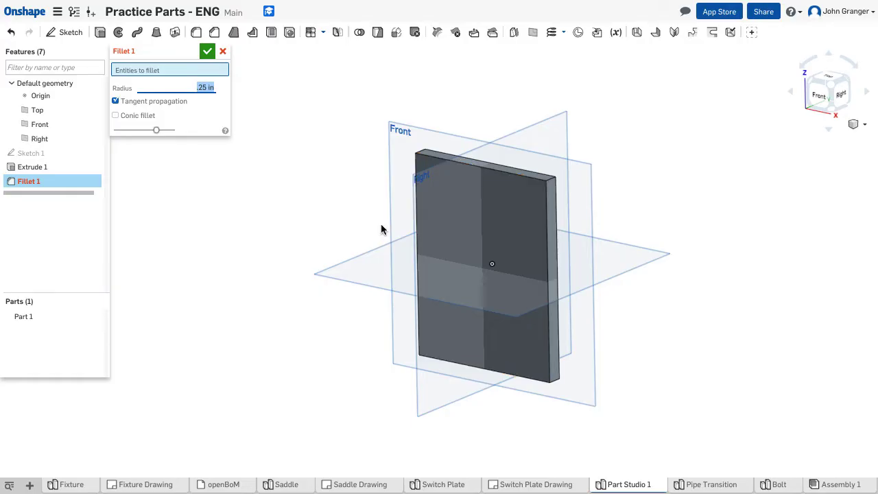
click(422, 237)
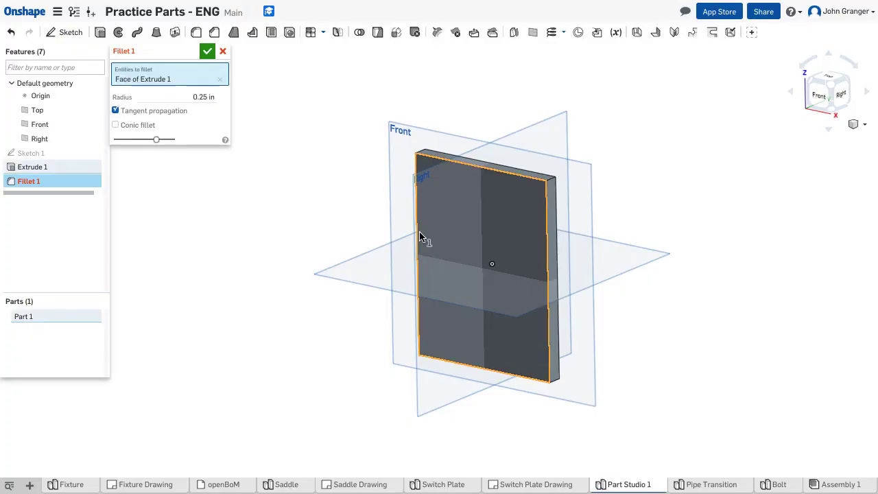
right_drag(306, 179, 329, 164)
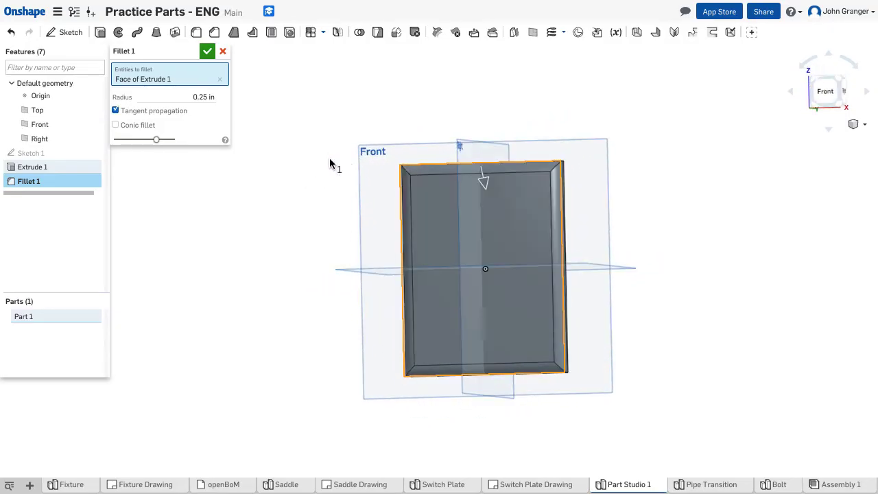
click(208, 51)
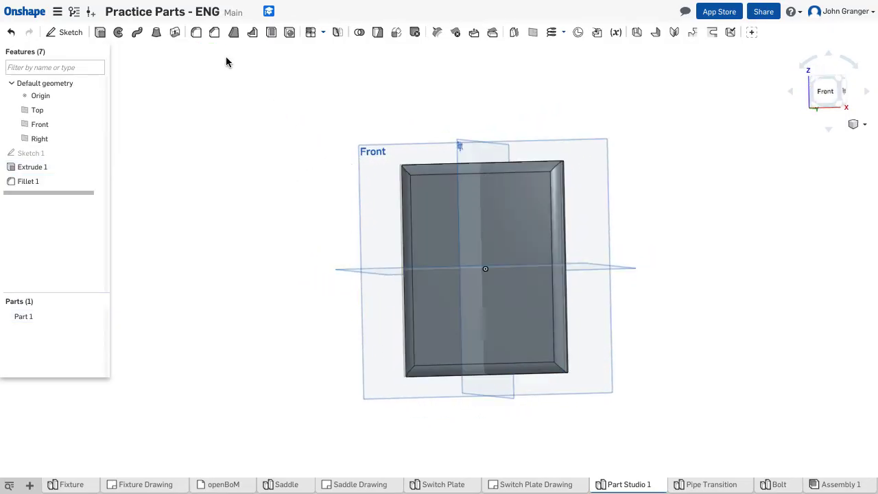
right_click(196, 119)
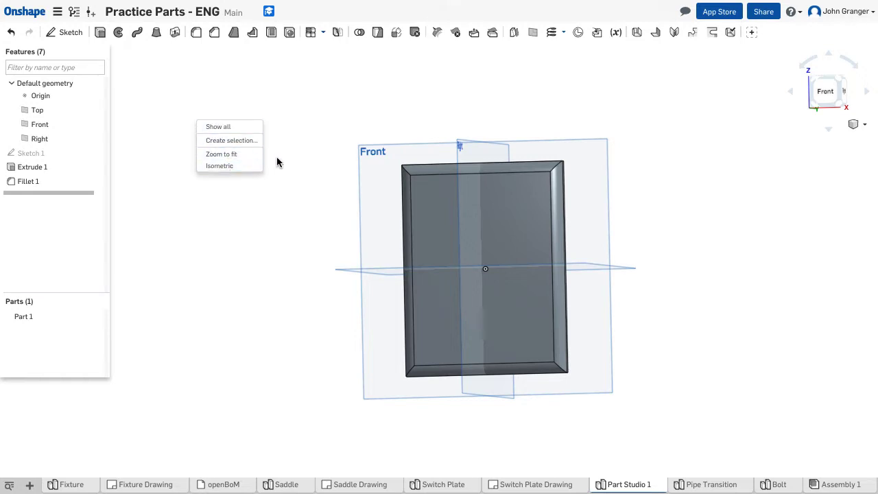
click(221, 166)
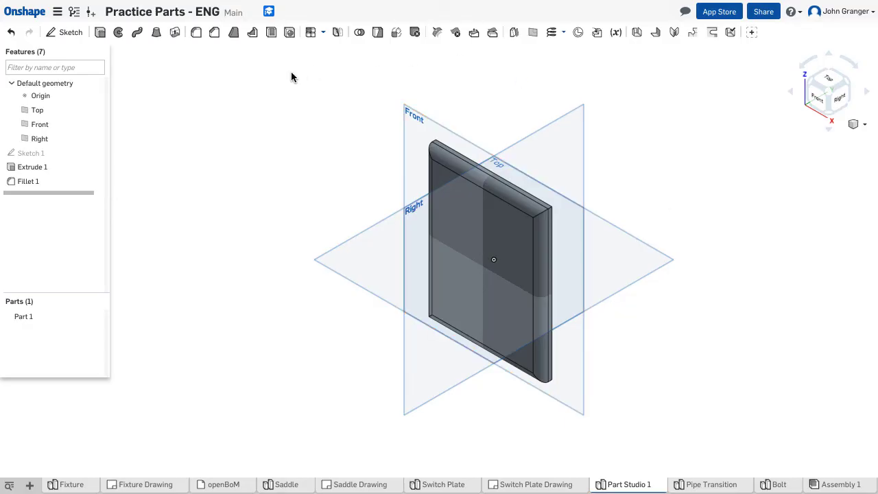
right_drag(297, 90, 287, 70)
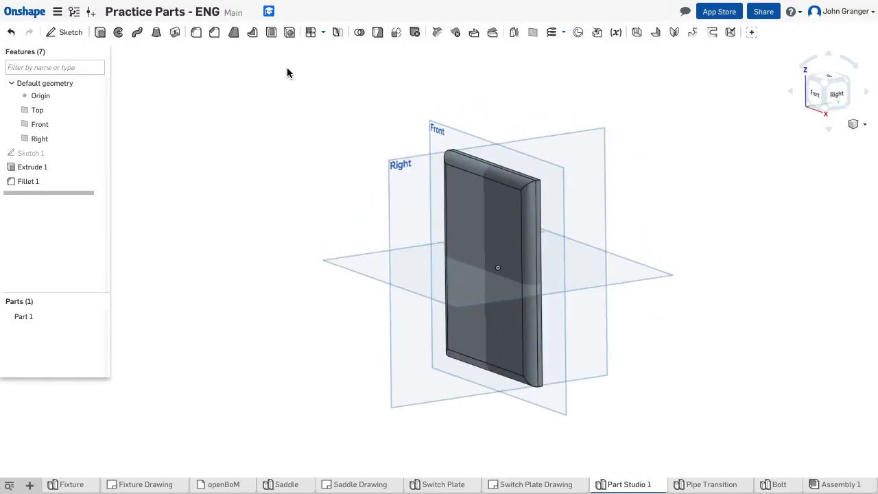
Step: Shell the plate to 0.1 in thickness, removing its large flat face
click(271, 33)
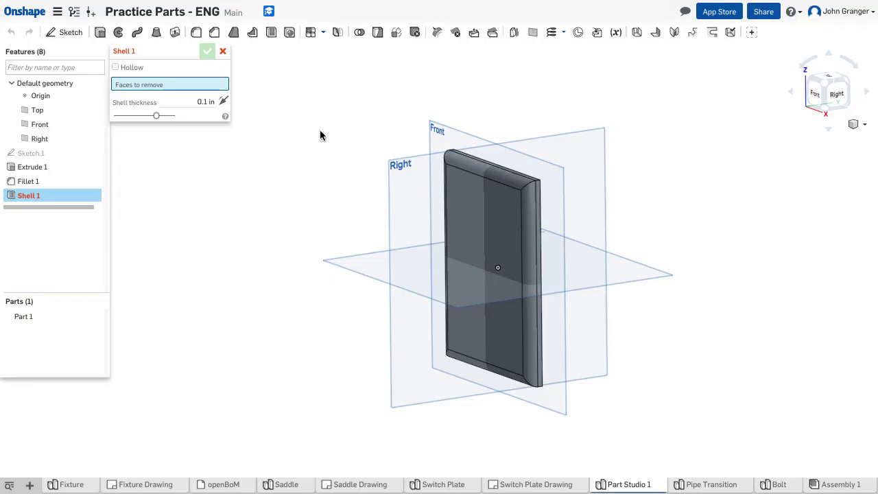
right_drag(320, 135, 267, 131)
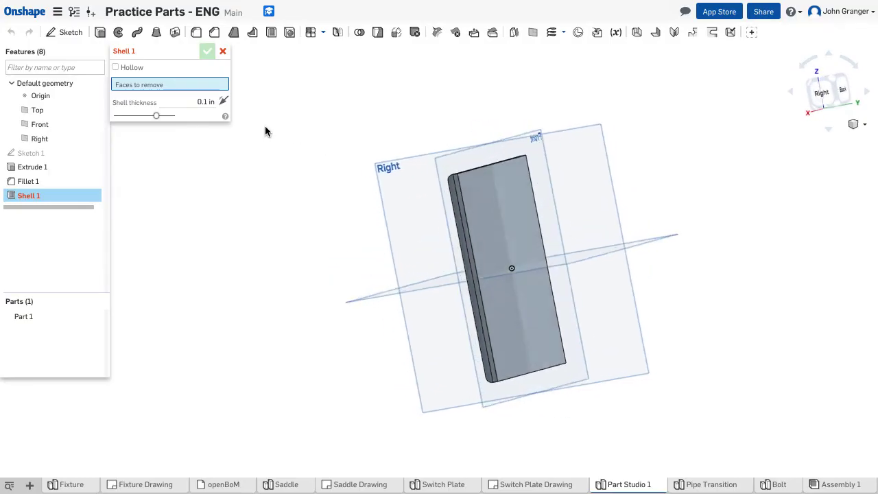
click(492, 206)
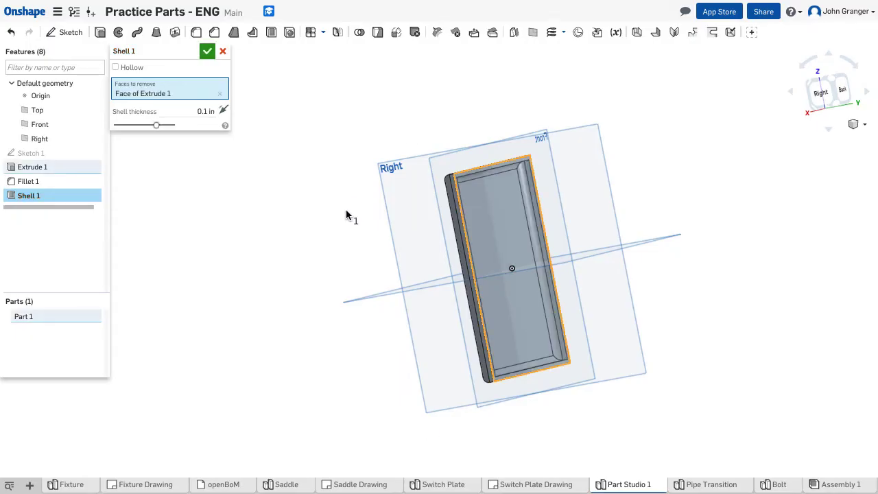
right_drag(345, 210, 409, 176)
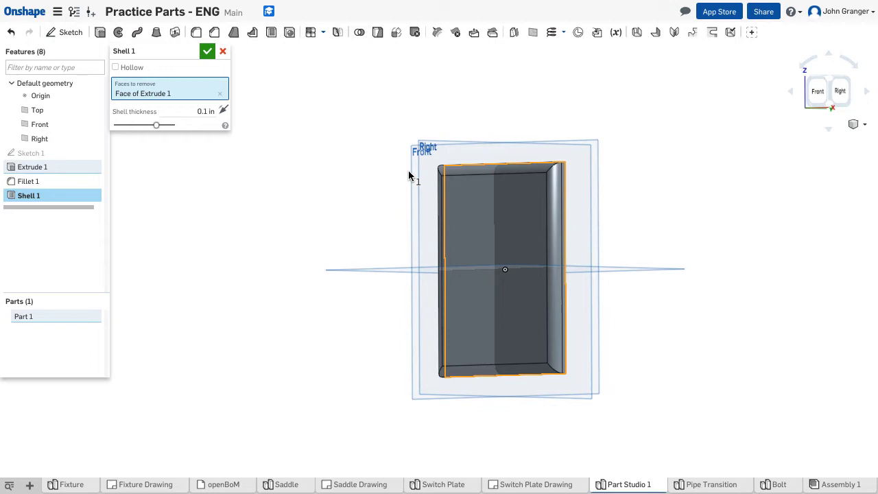
click(207, 52)
right_click(237, 126)
click(267, 169)
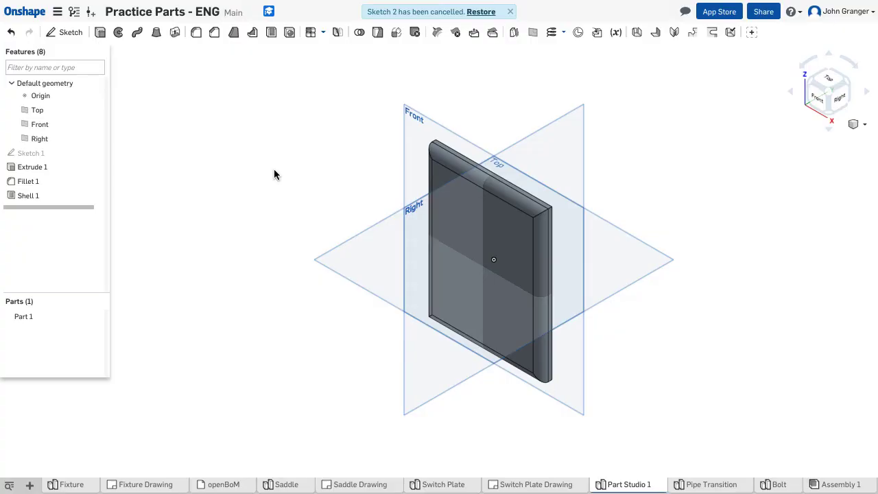
Step: Start Sketch 2 on the plate face, viewed normal, with centre-point rectangles
click(70, 33)
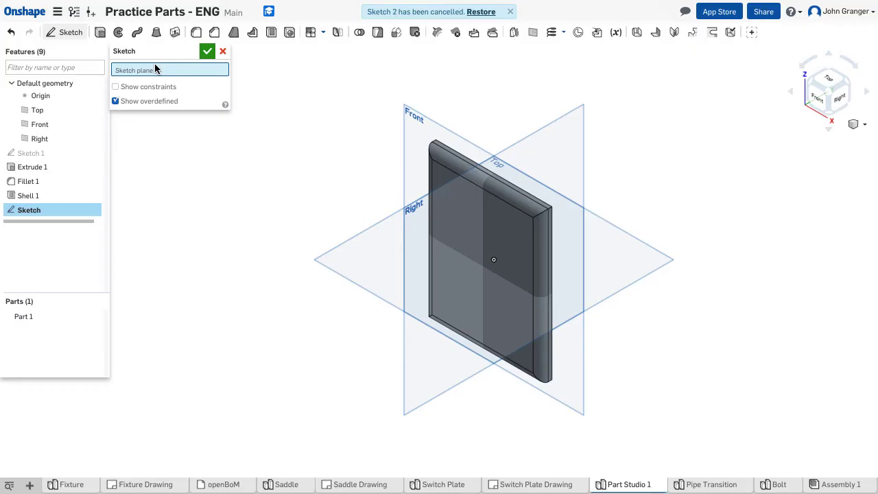
click(486, 225)
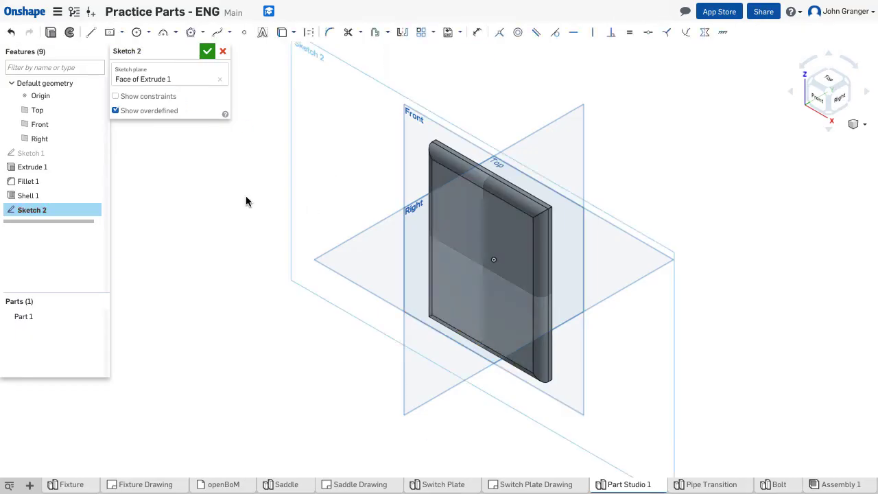
right_click(214, 156)
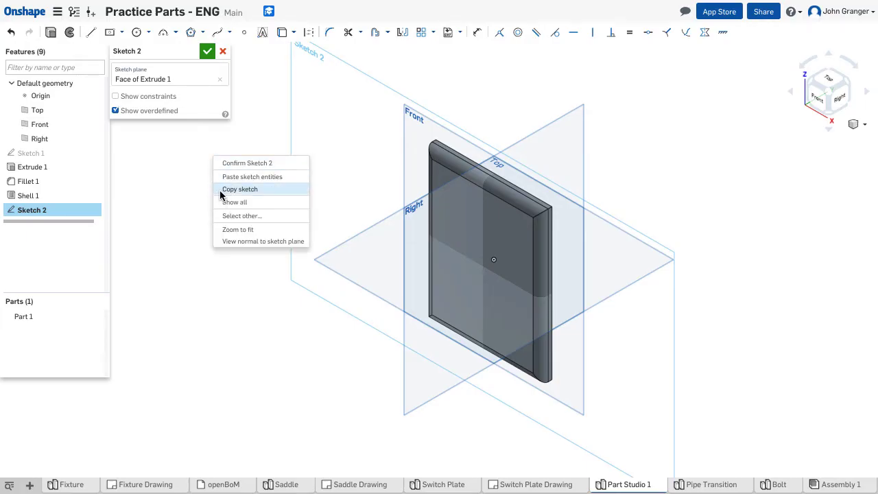
click(236, 244)
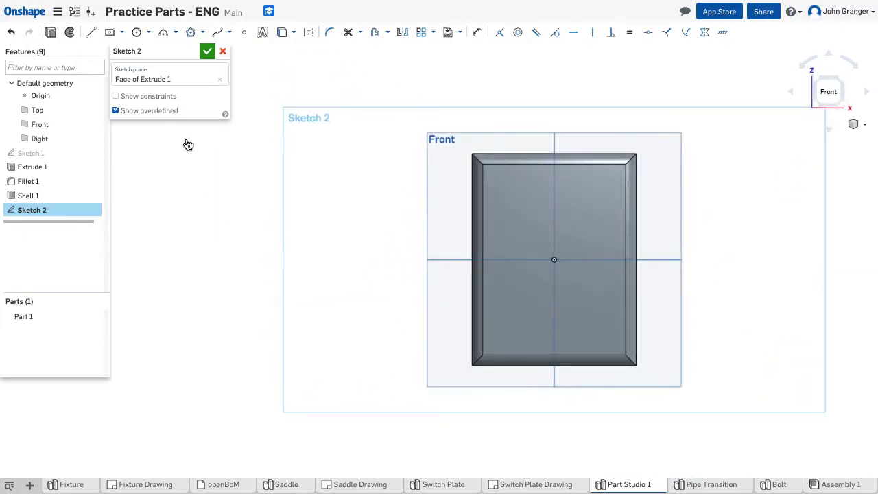
click(121, 33)
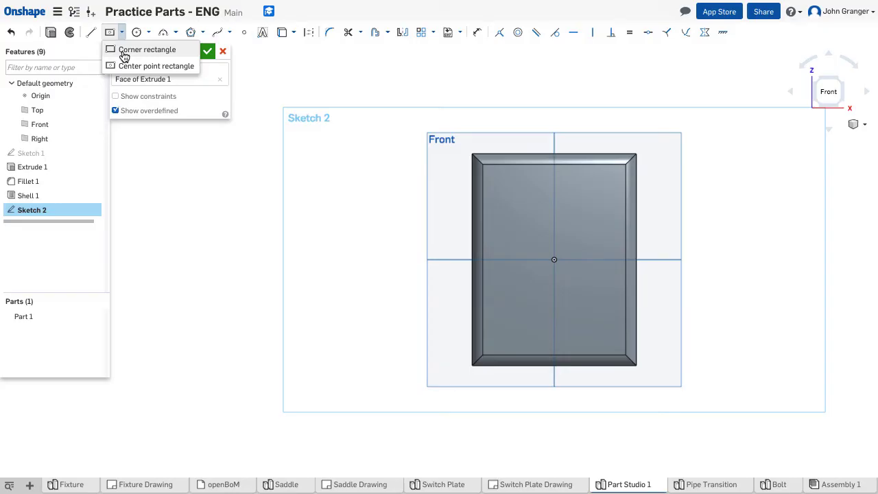
click(130, 64)
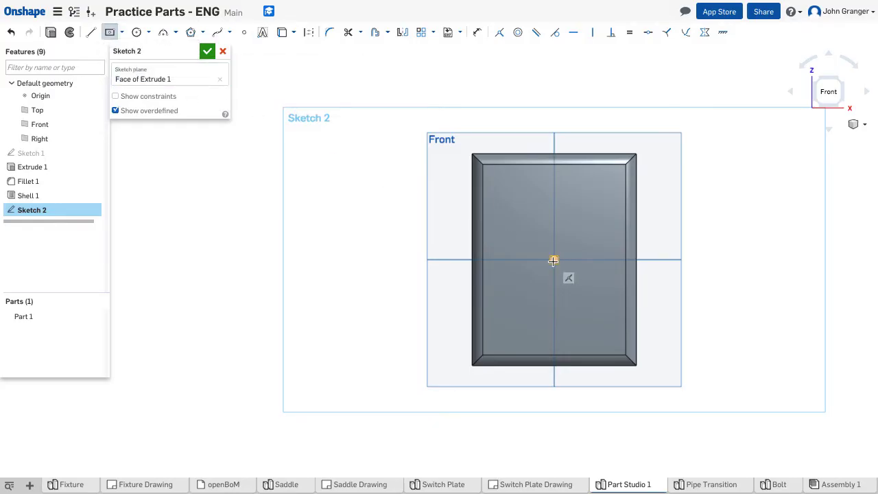
Step: Draw a 1.125 tall by 0.5 wide rectangle centred on the origin and mark its centre point
click(554, 260)
click(561, 237)
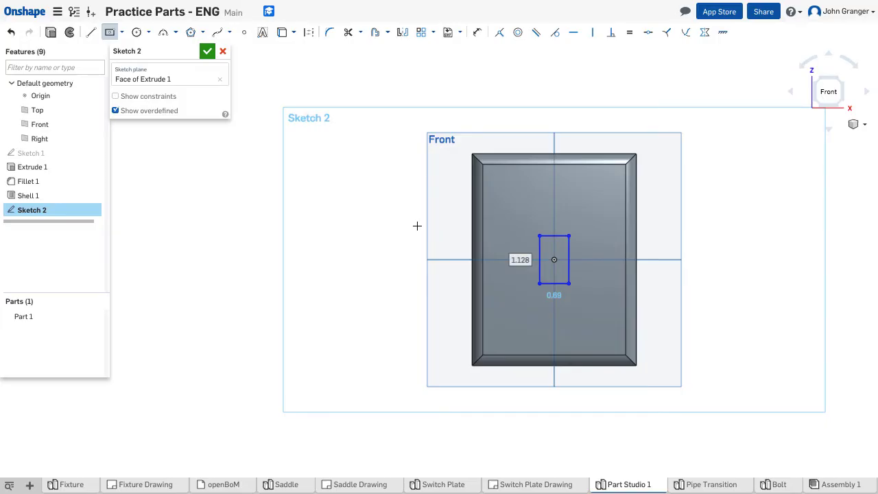
text(1)
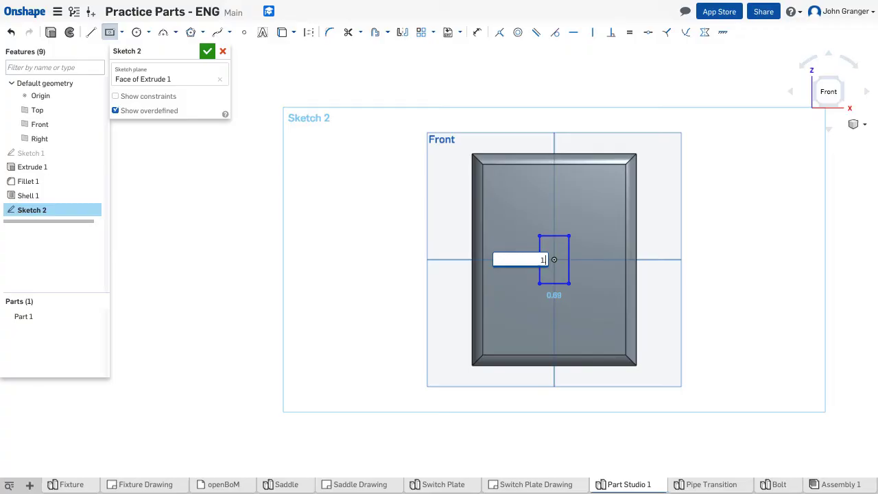
key(Return)
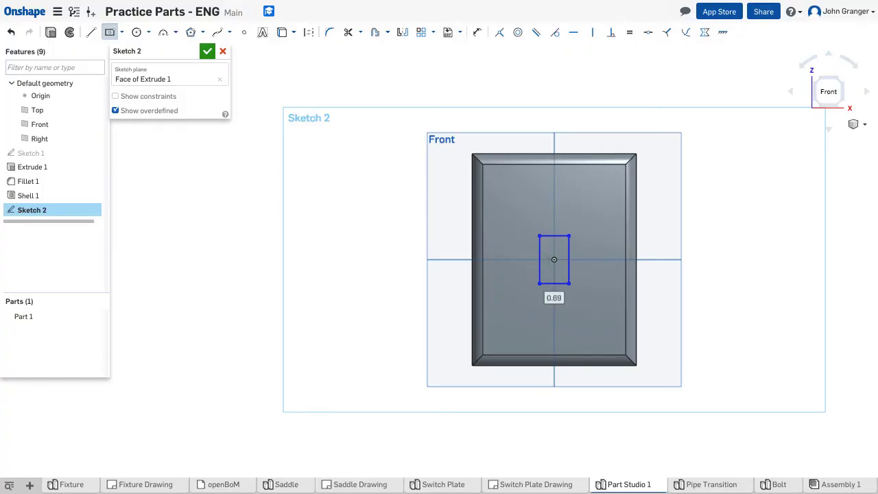
click(554, 298)
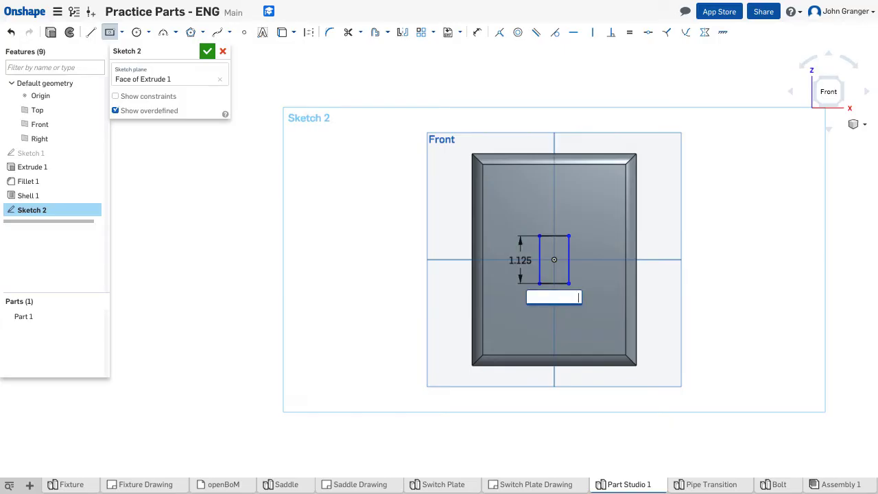
key(Return)
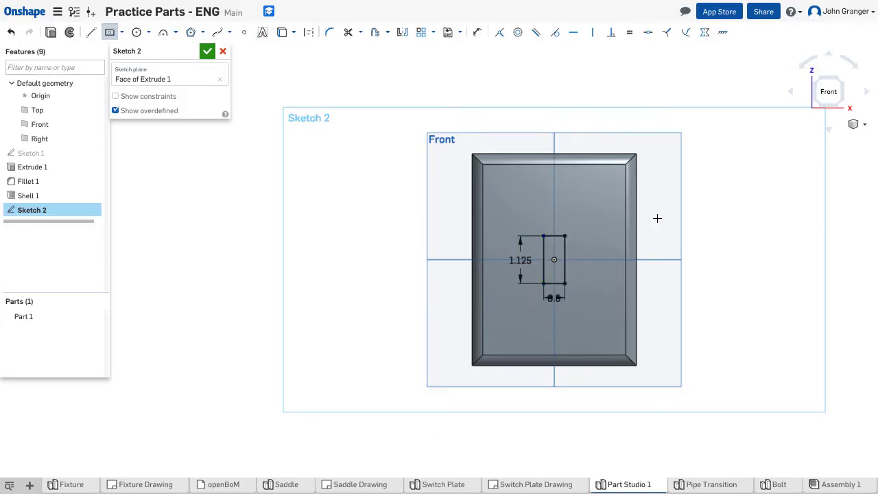
right_click(671, 226)
click(682, 232)
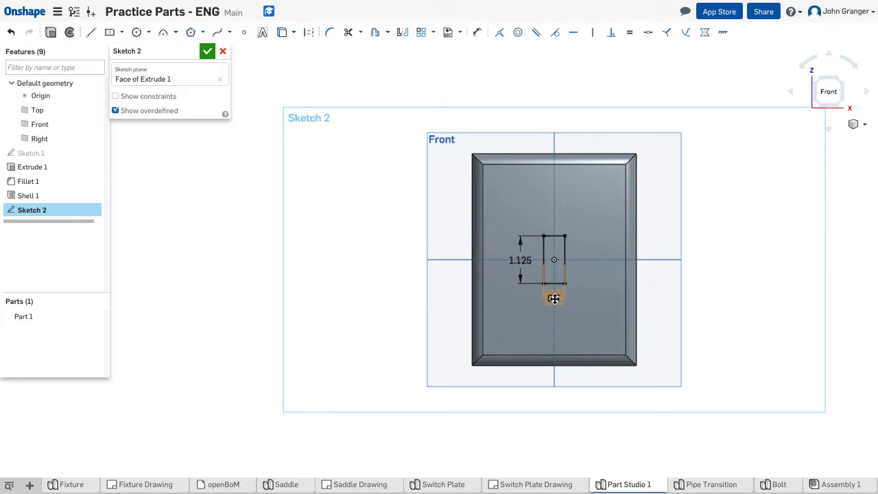
drag(554, 298, 592, 298)
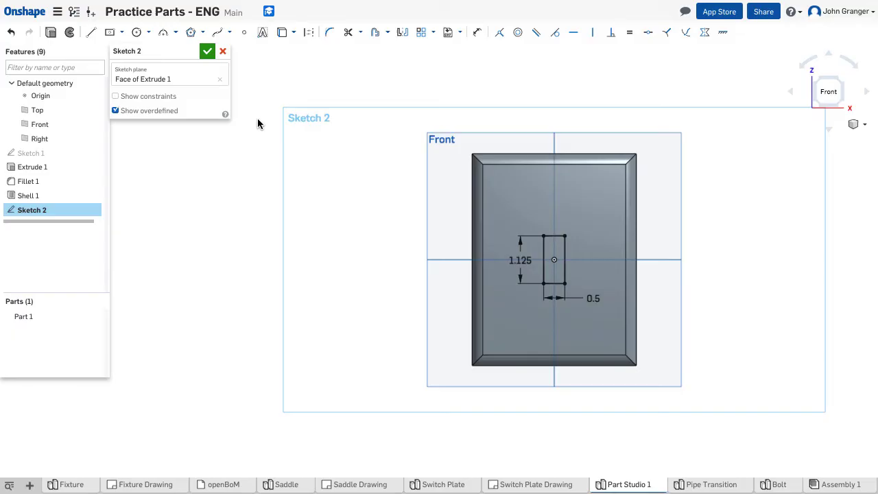
click(243, 32)
click(555, 260)
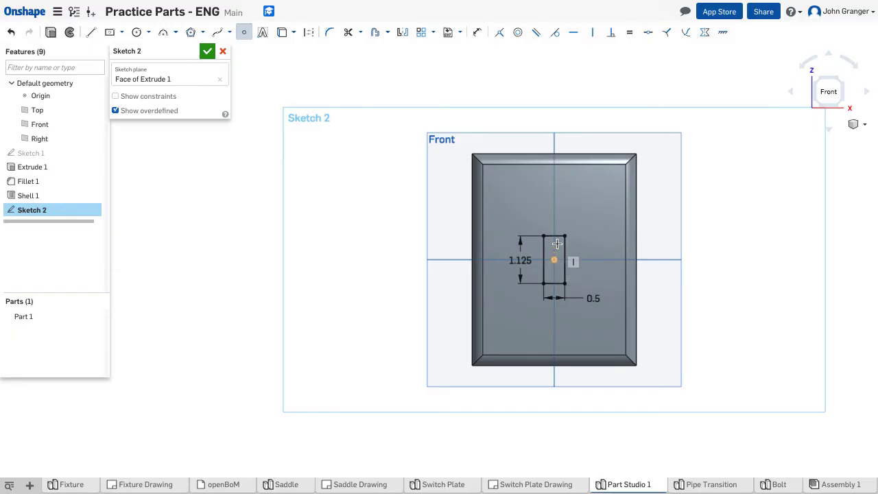
Step: Place a point above the centre and dimension it 0.75 in below the top edge
click(554, 183)
right_click(402, 178)
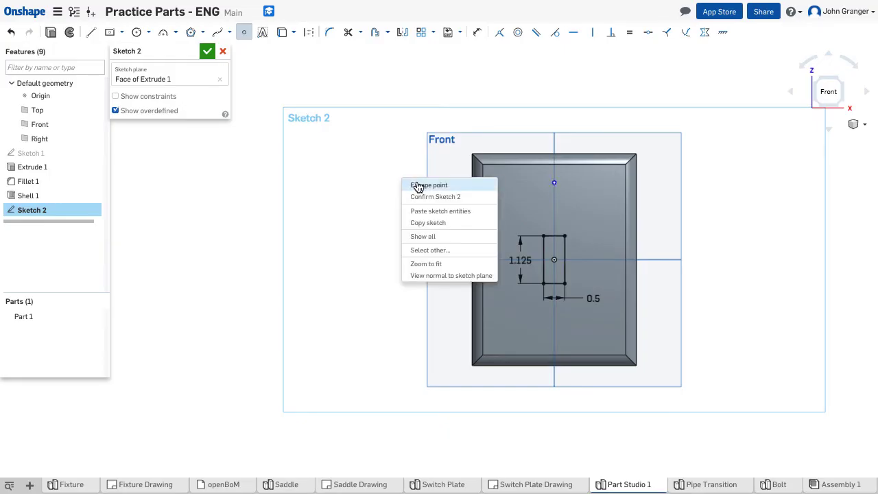
click(416, 185)
click(479, 34)
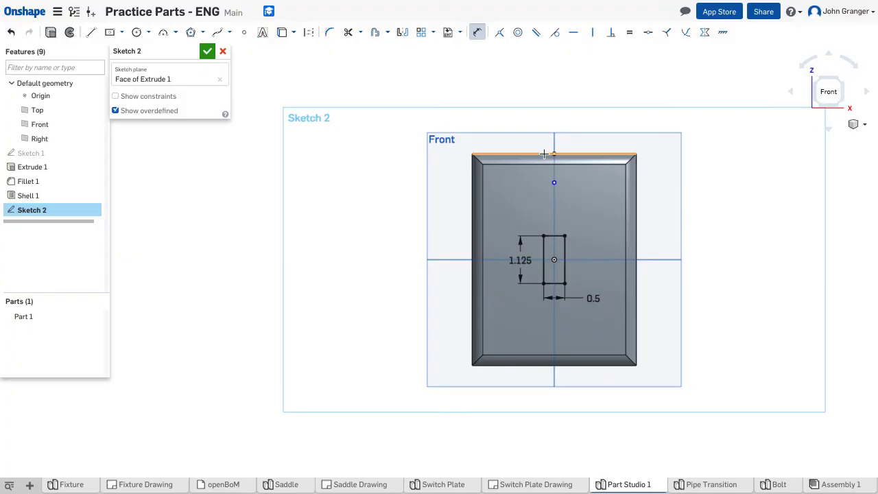
click(544, 154)
click(554, 182)
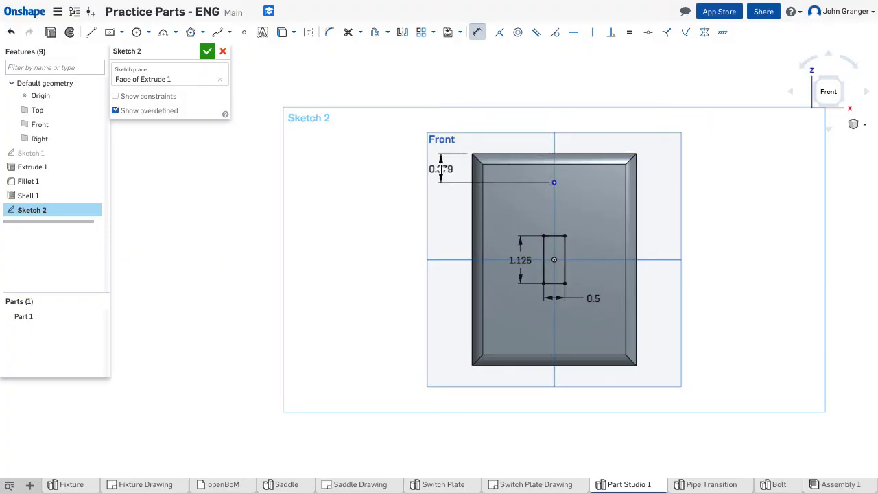
click(465, 175)
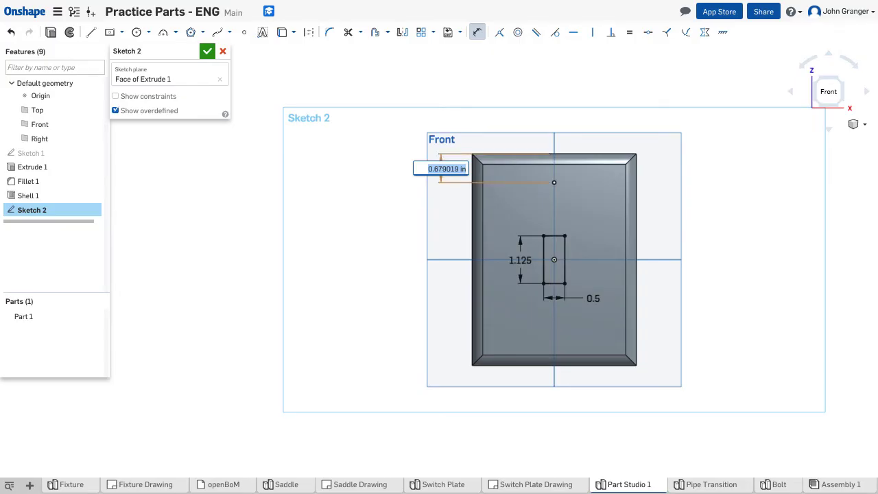
key(BackSpace)
key(Return)
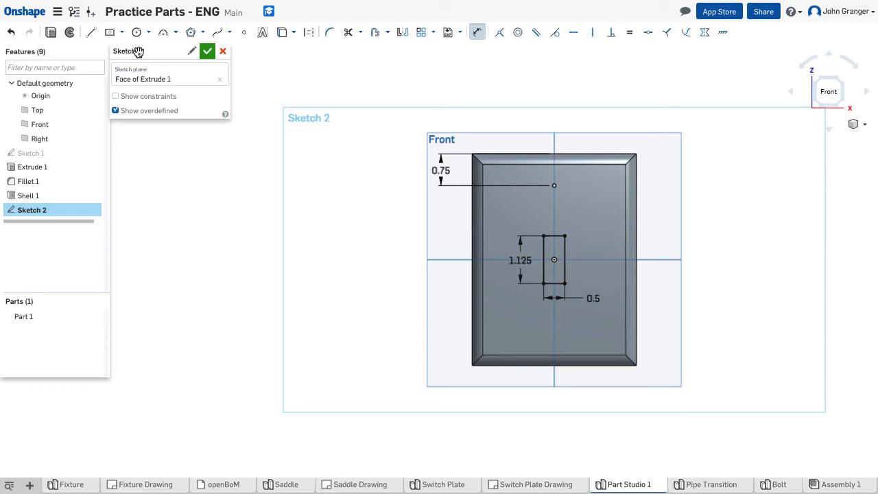
click(92, 32)
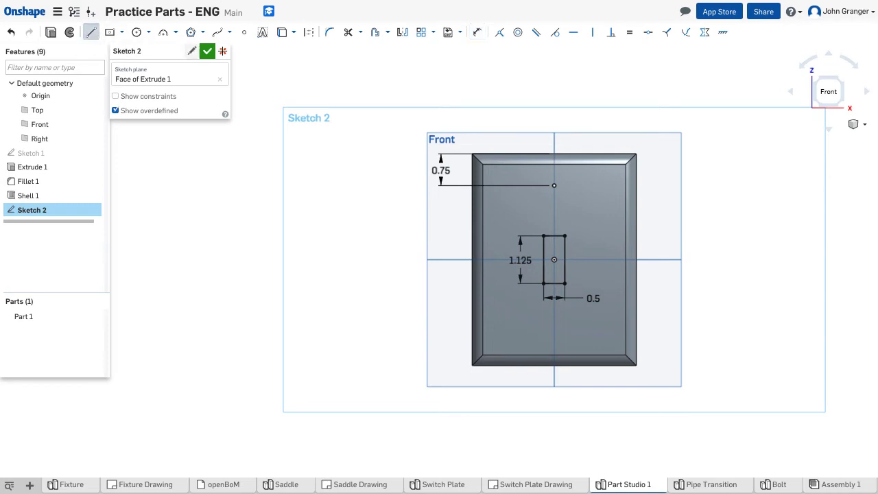
Step: Draw a horizontal construction line through the rectangle's centre
click(310, 34)
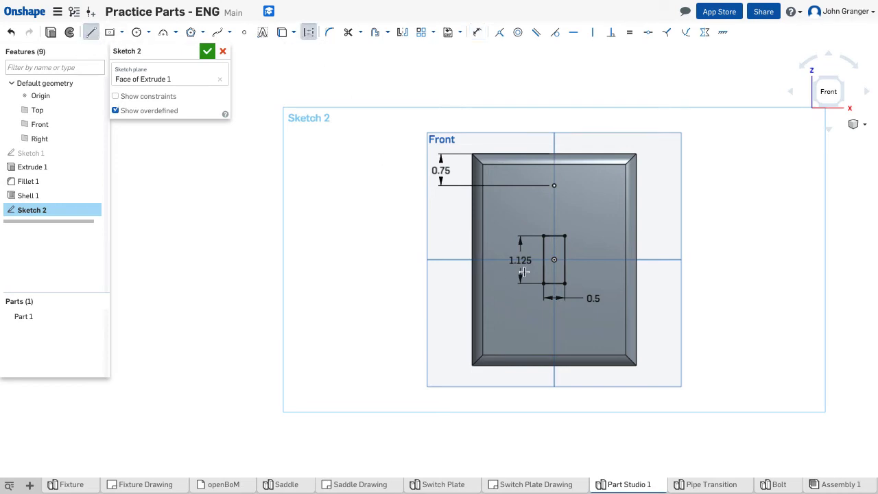
click(451, 259)
click(659, 259)
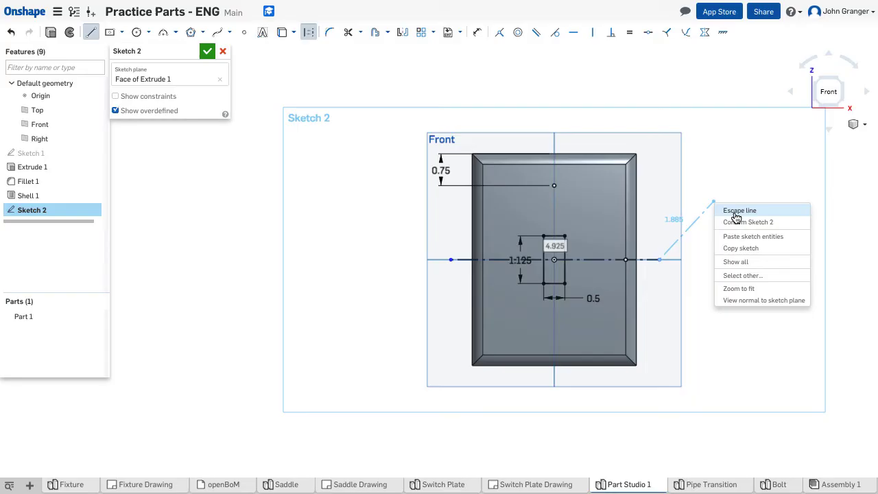
click(738, 211)
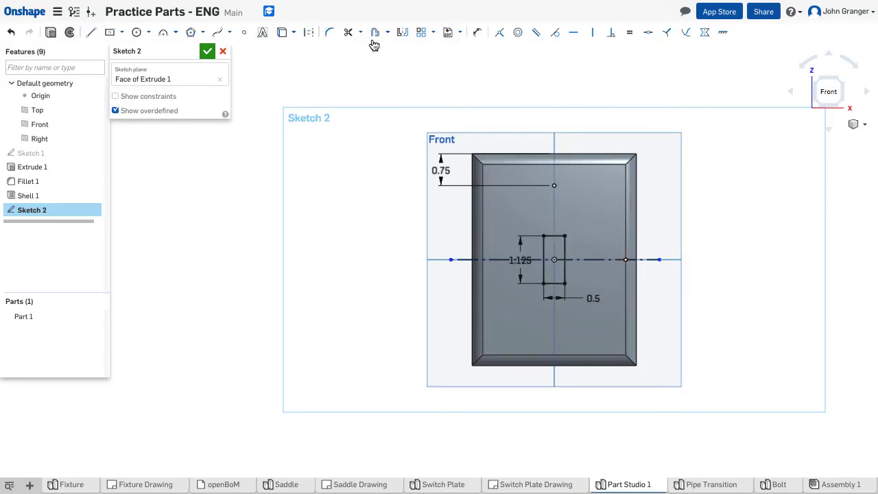
Step: Mirror the upper screw point across the construction line and accept Sketch 2
click(402, 33)
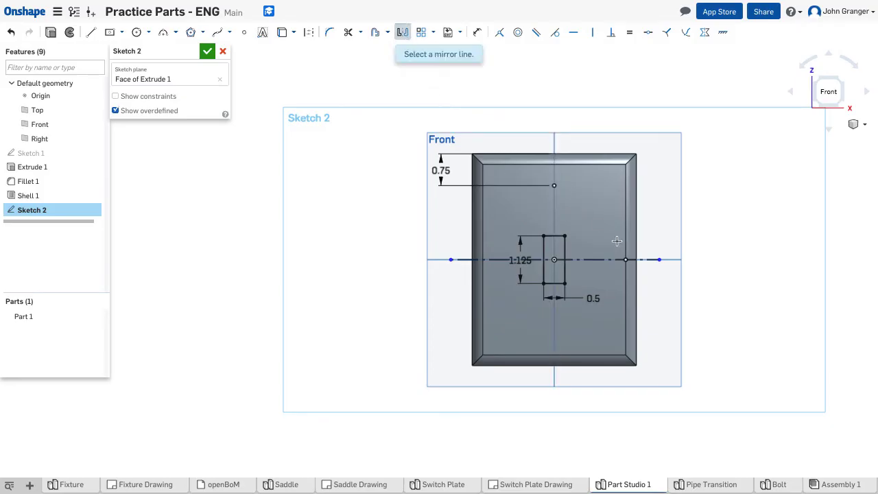
click(628, 259)
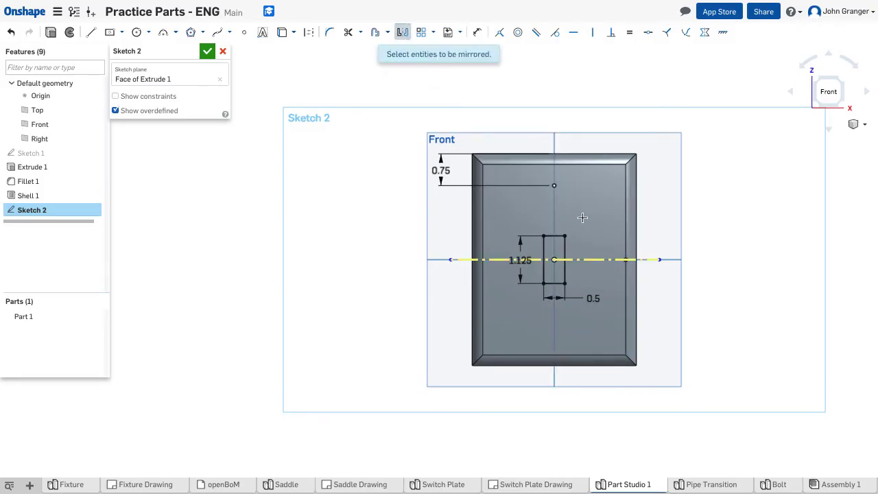
click(554, 186)
right_click(735, 166)
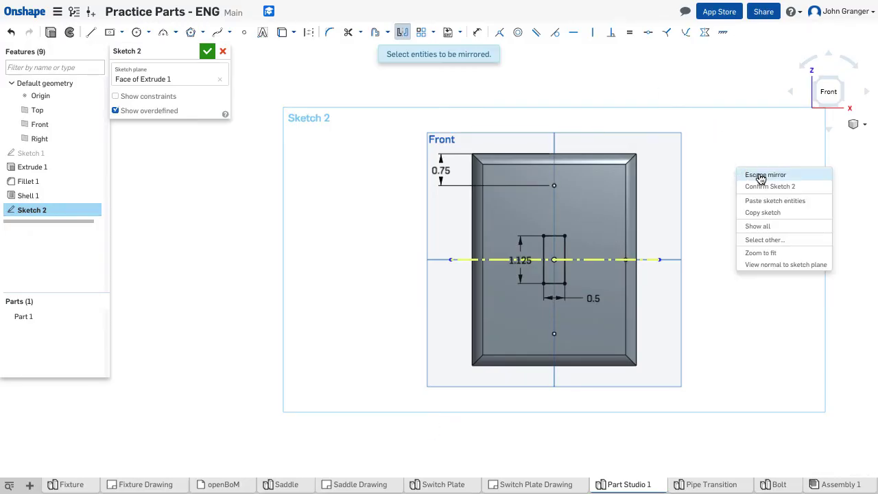
click(758, 176)
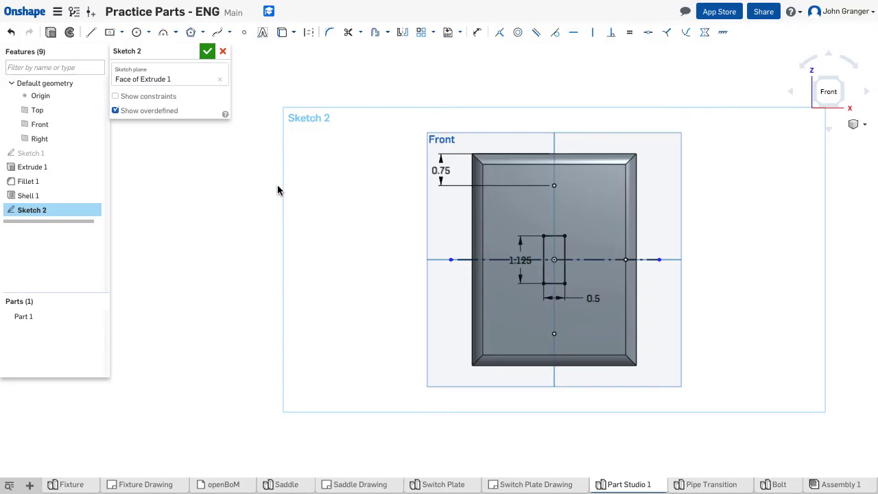
click(207, 53)
Step: Cut the 0.5 by 1.125 switch rectangle through all with a Remove extrude
right_click(206, 102)
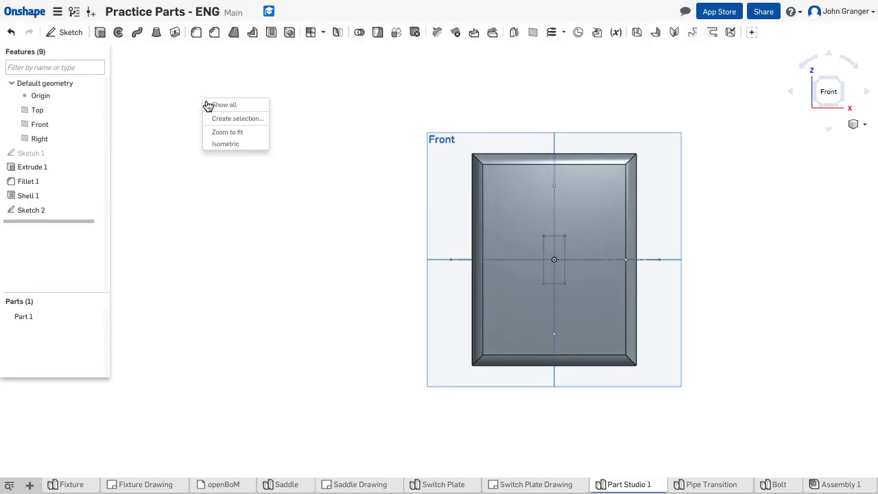
click(229, 143)
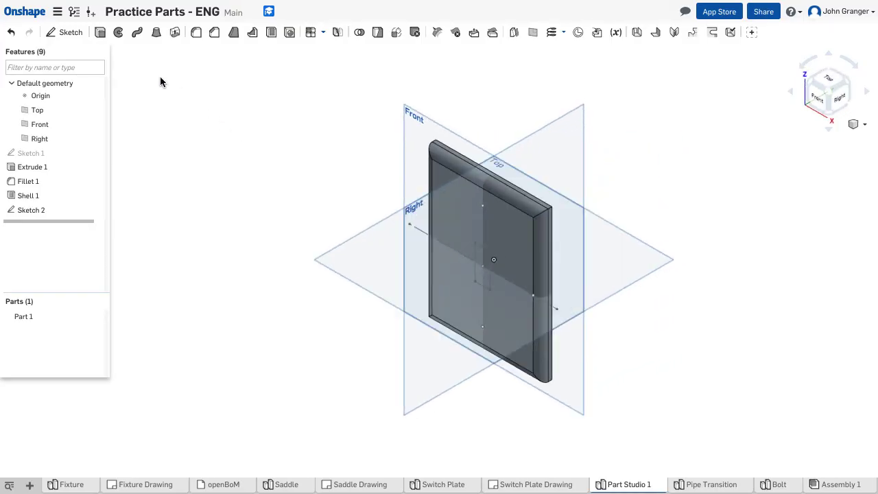
click(104, 38)
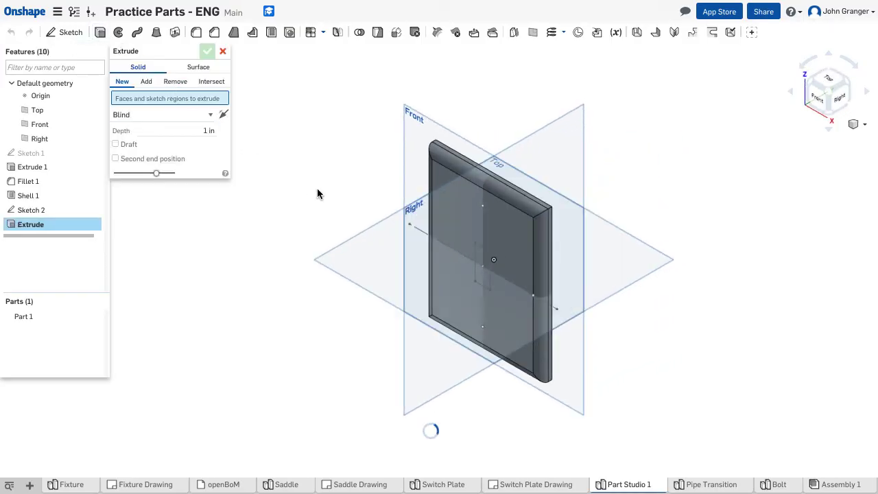
click(480, 269)
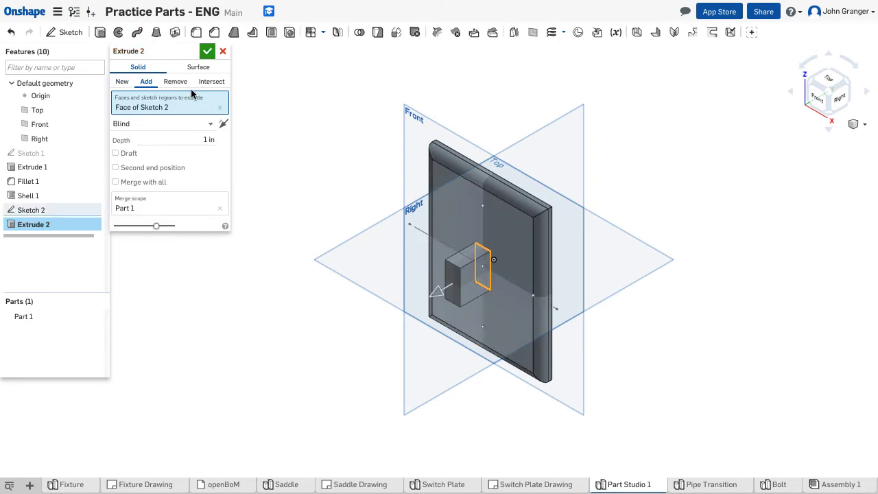
click(180, 82)
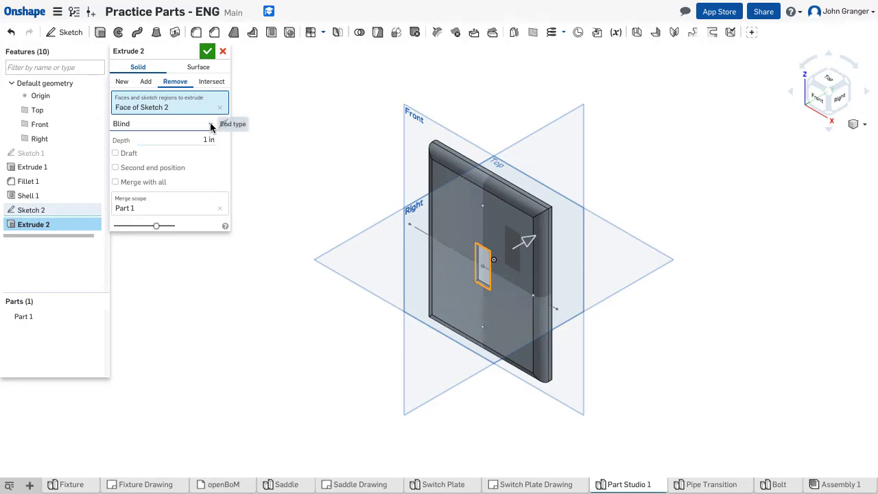
click(211, 125)
click(202, 185)
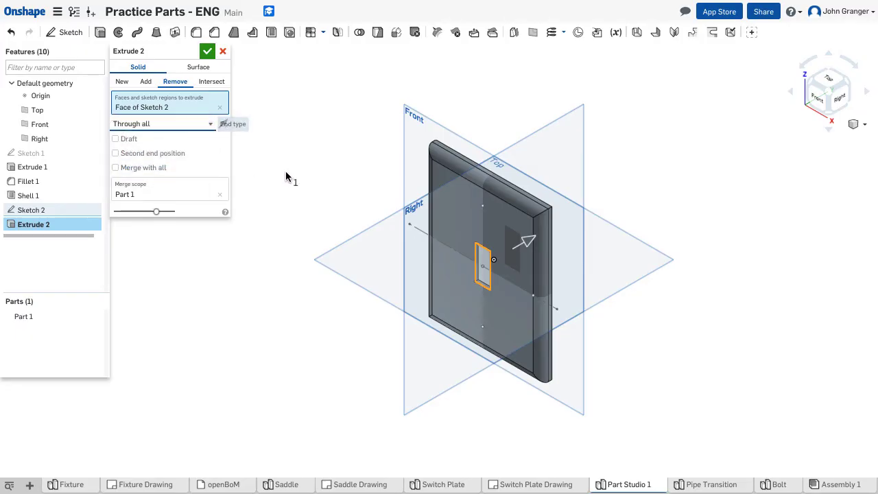
click(208, 52)
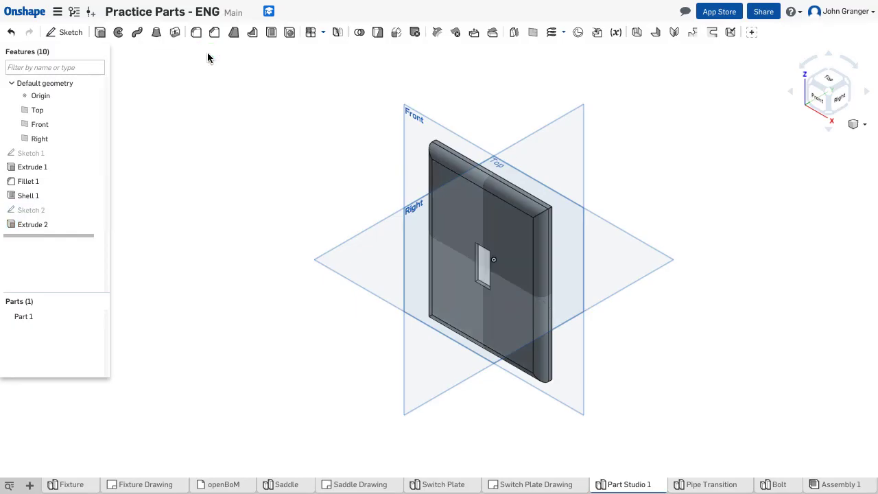
right_click(265, 178)
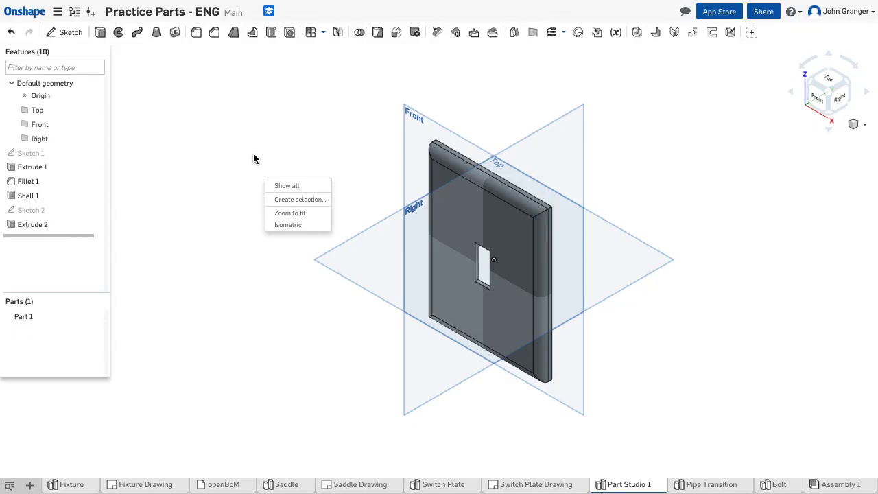
Step: Start a countersink hole feature using the ANSI standard and #6 size
click(254, 159)
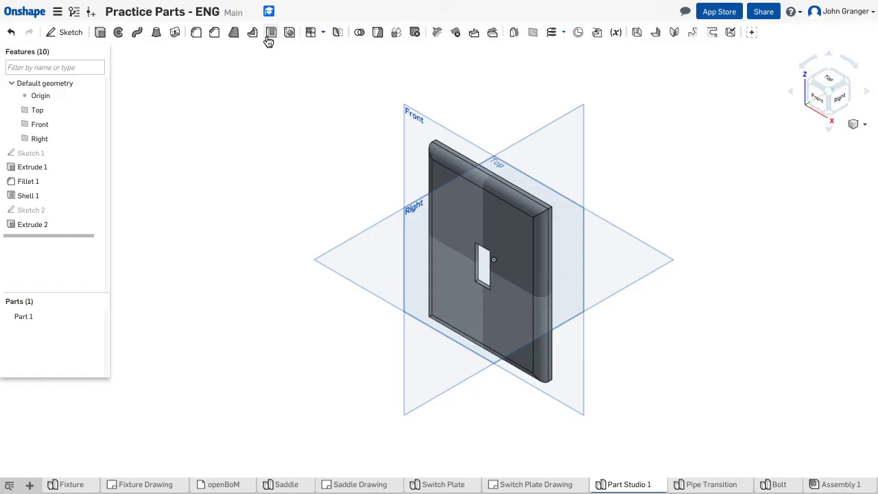
click(291, 33)
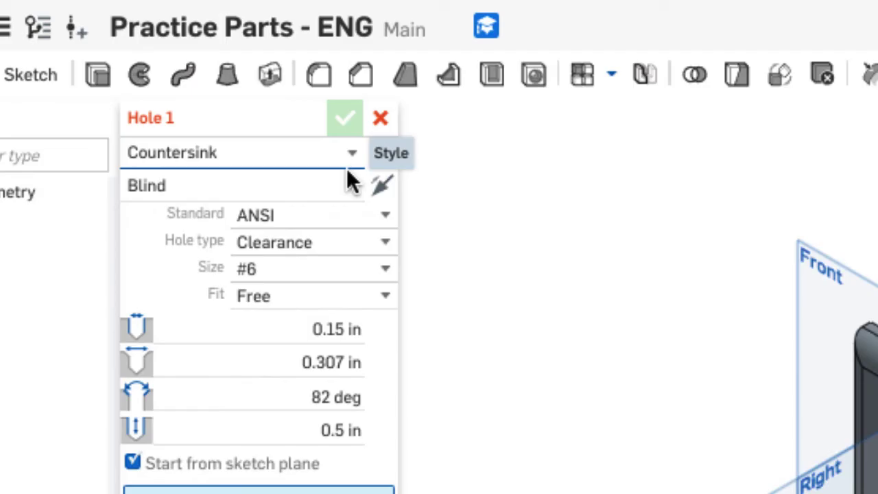
click(381, 216)
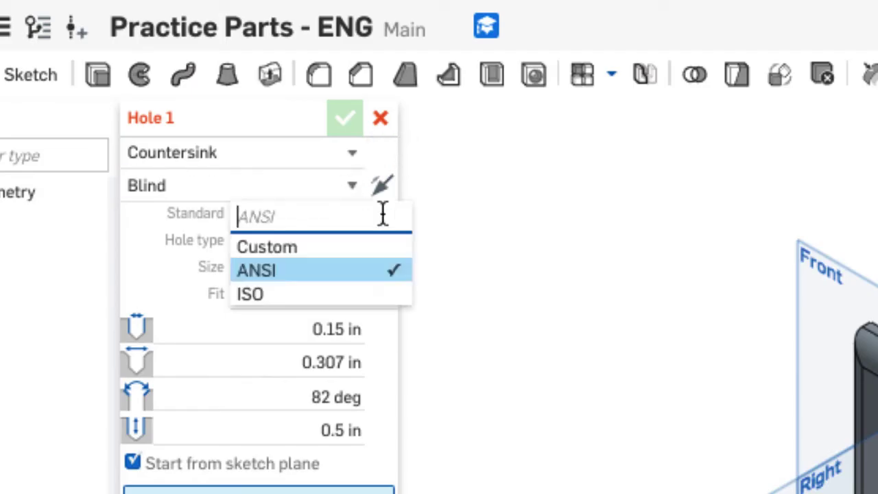
click(377, 273)
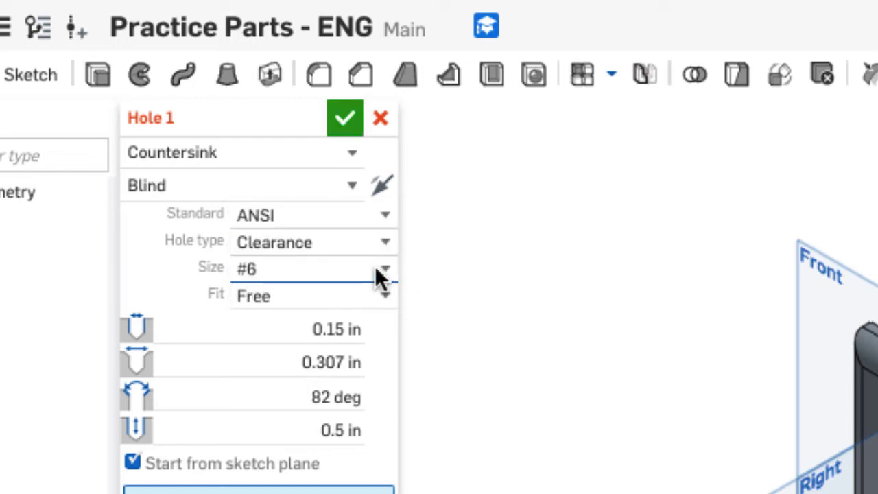
click(383, 267)
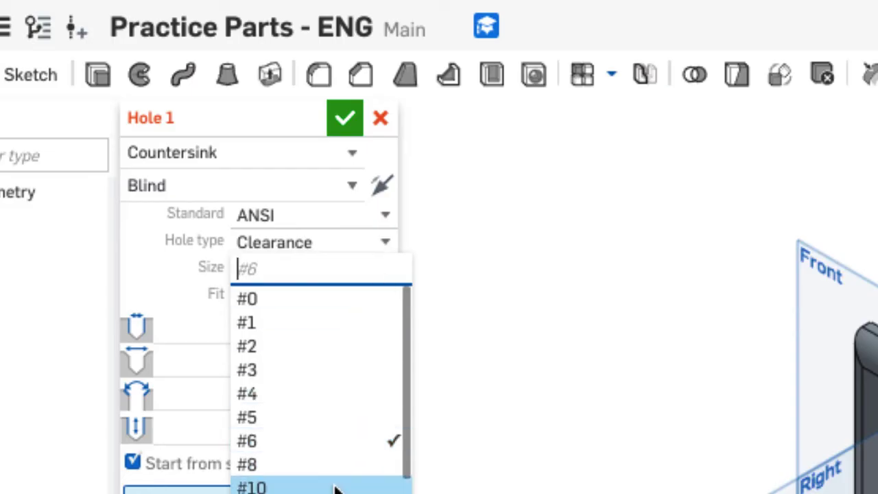
click(323, 441)
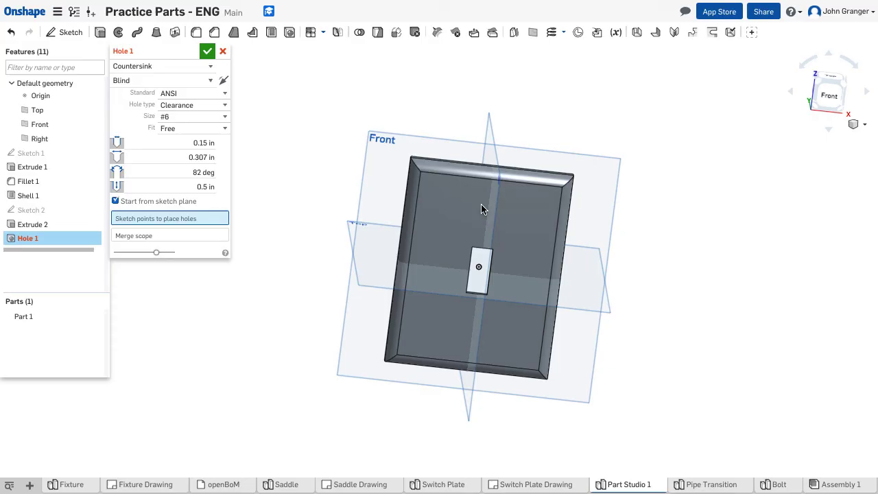
Step: Show Sketch 2 and place countersunk #6 holes at its upper and lower points
scroll(482, 204, up, 3)
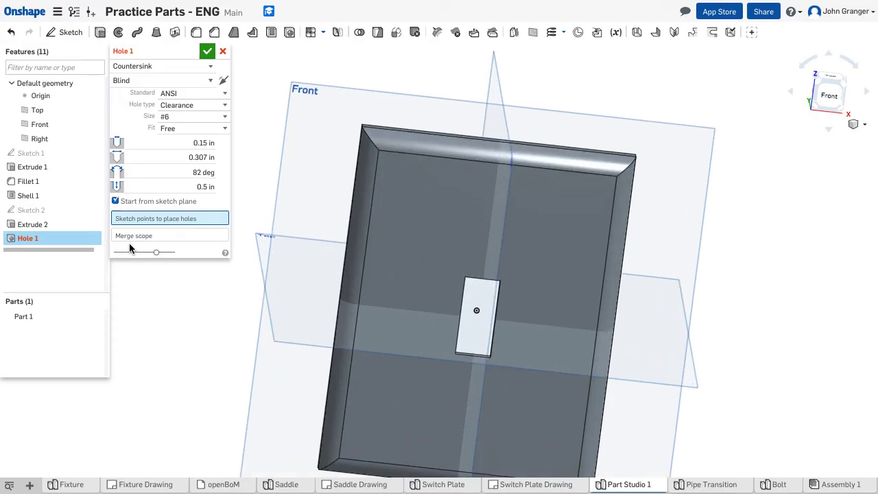
mouse_move(27, 212)
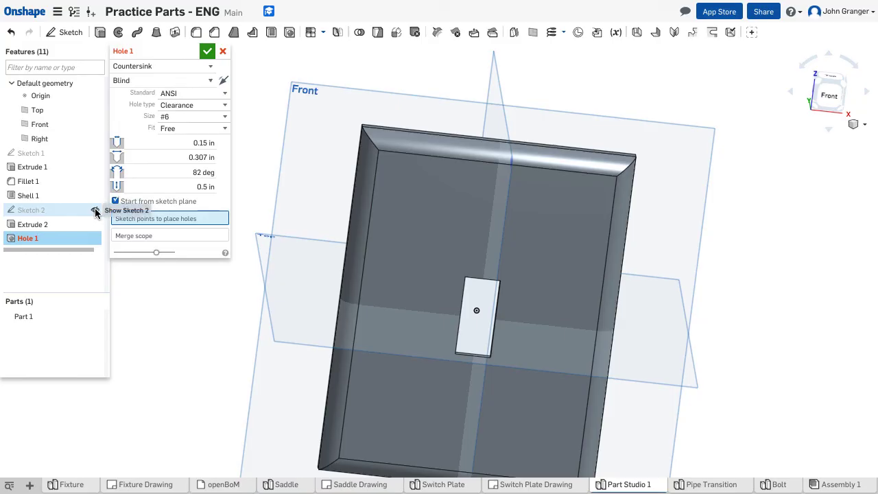
click(96, 211)
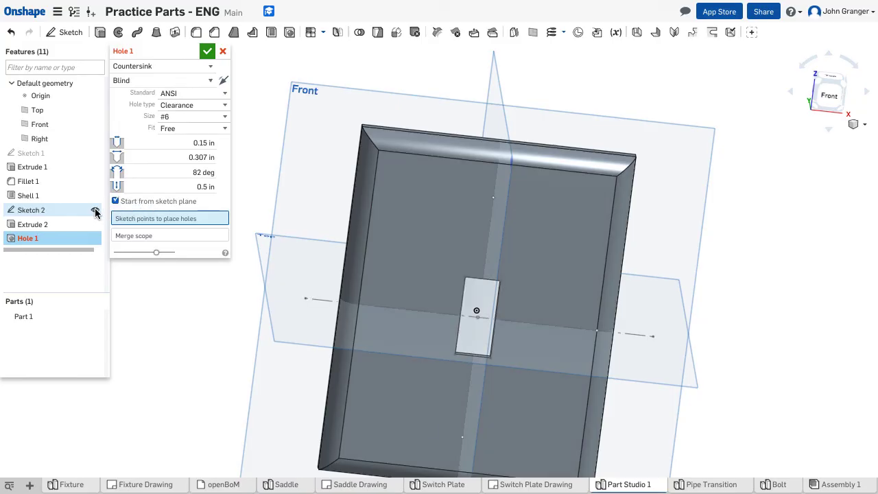
click(494, 199)
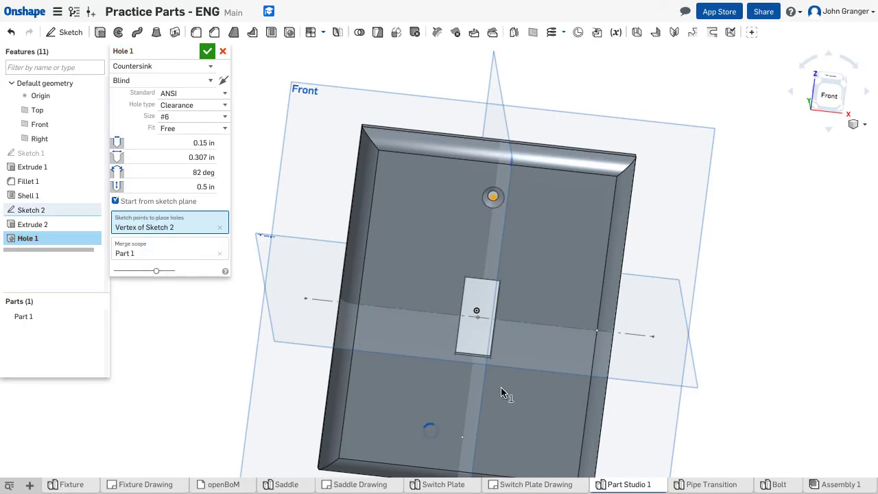
click(463, 439)
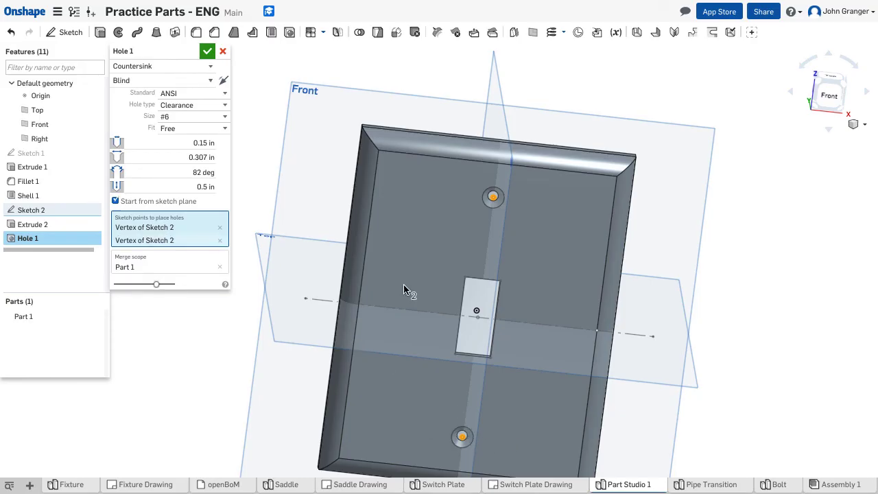
mouse_move(716, 196)
right_down()
mouse_move(689, 170)
mouse_move(642, 184)
mouse_move(722, 176)
mouse_move(709, 193)
right_up()
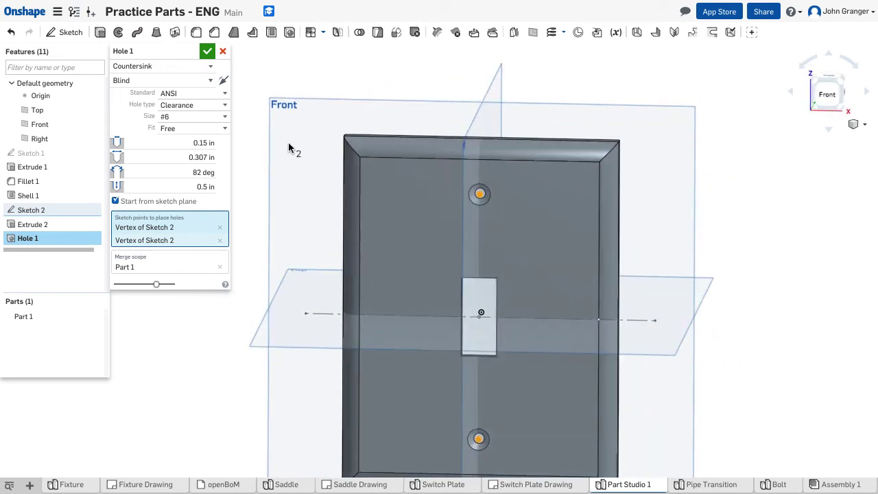
click(208, 51)
right_click(190, 119)
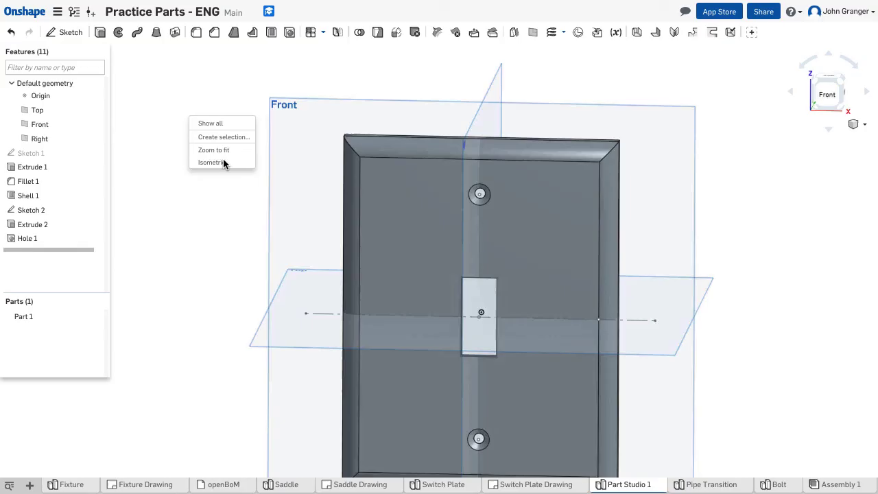
click(224, 161)
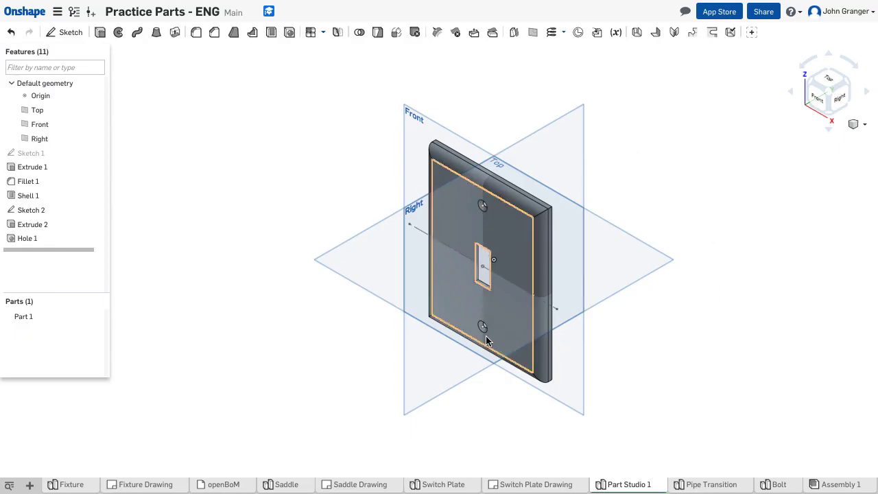
Step: Section the plate along the Right plane and view the cut through the screw holes
click(858, 125)
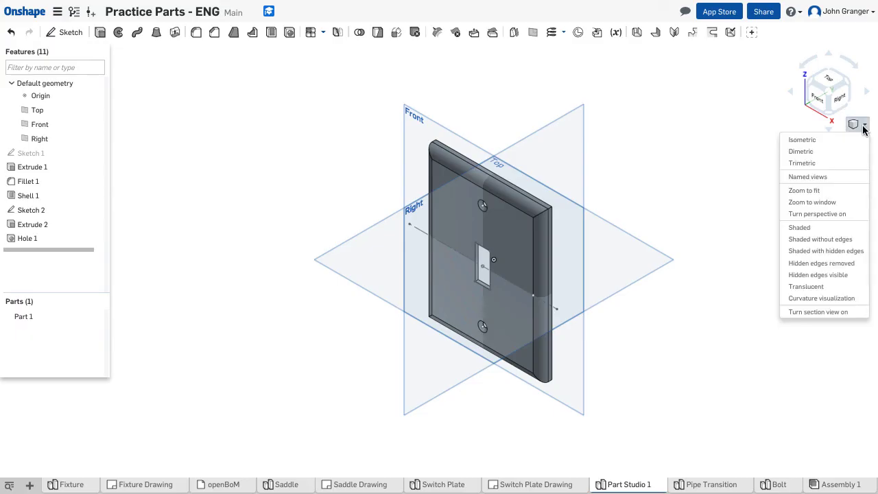
click(860, 313)
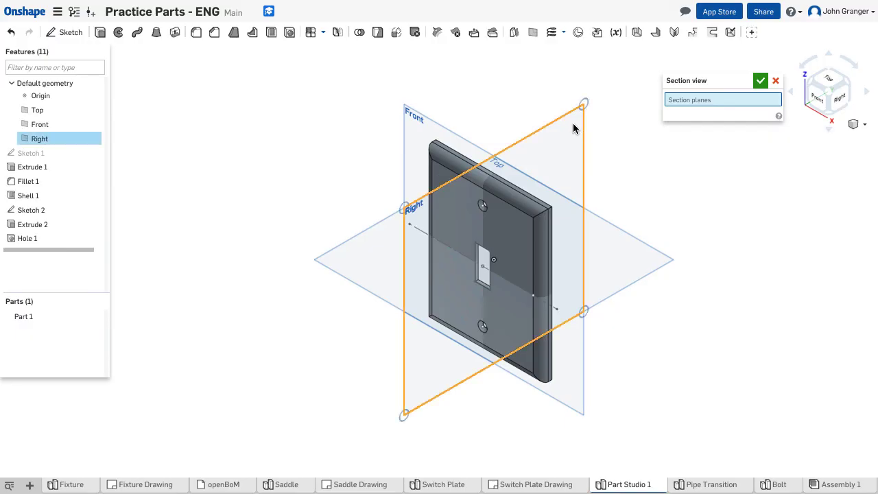
click(574, 129)
right_click(686, 182)
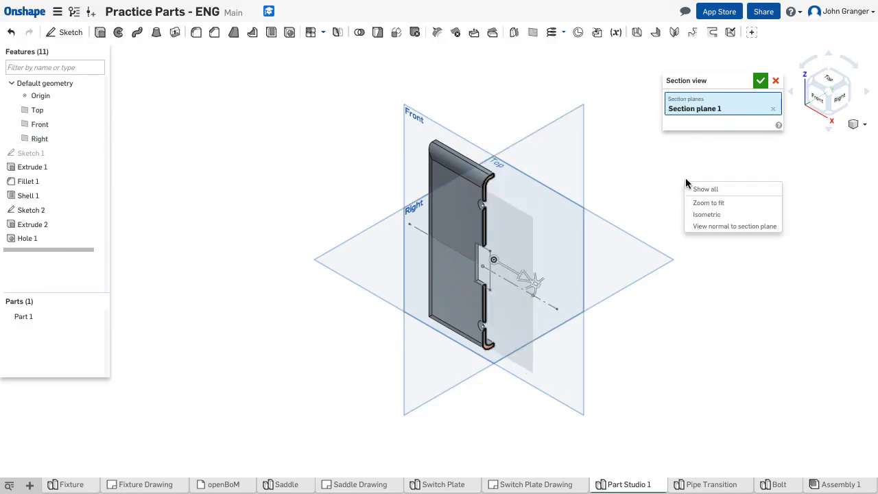
click(709, 226)
scroll(526, 184, up, 5)
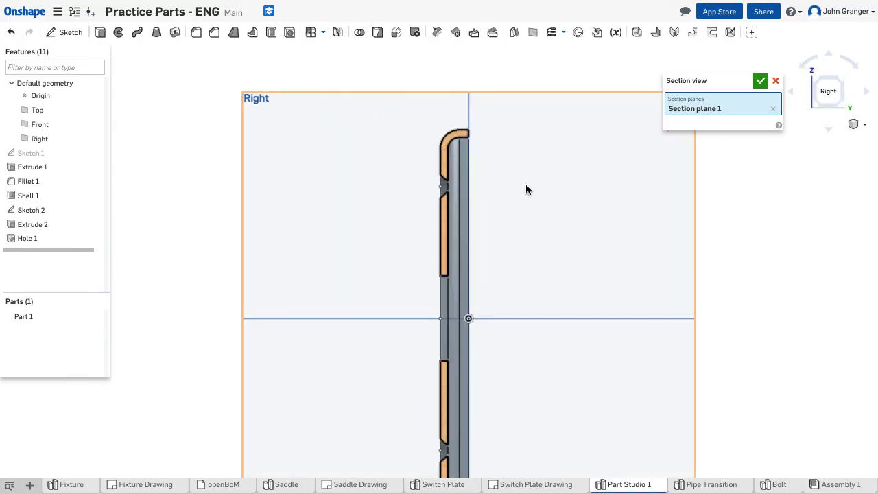
mouse_move(329, 201)
right_down()
mouse_move(282, 199)
mouse_move(341, 201)
right_up()
Step: Turn section view off and show the whole switch plate in isometric view
click(858, 124)
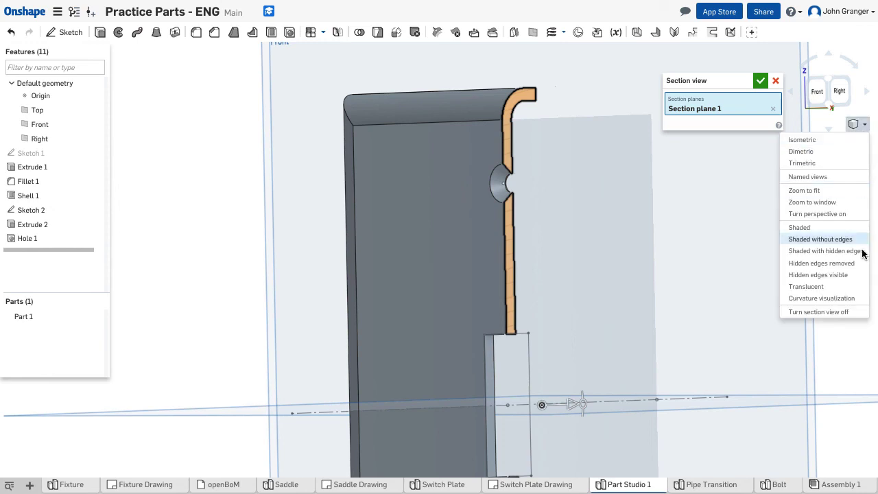
click(850, 313)
right_click(214, 149)
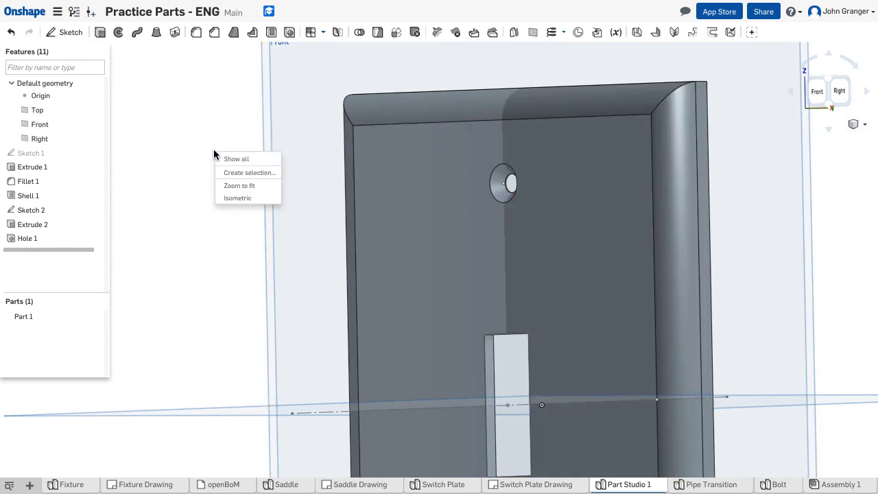
click(233, 199)
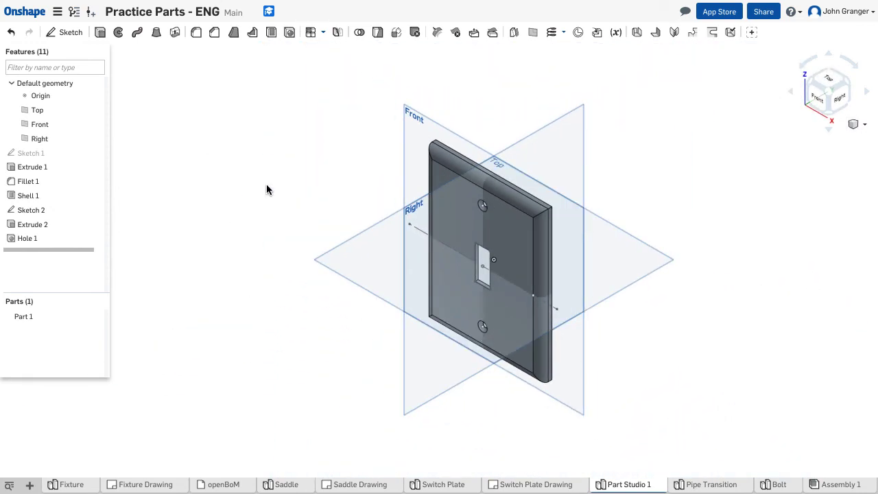